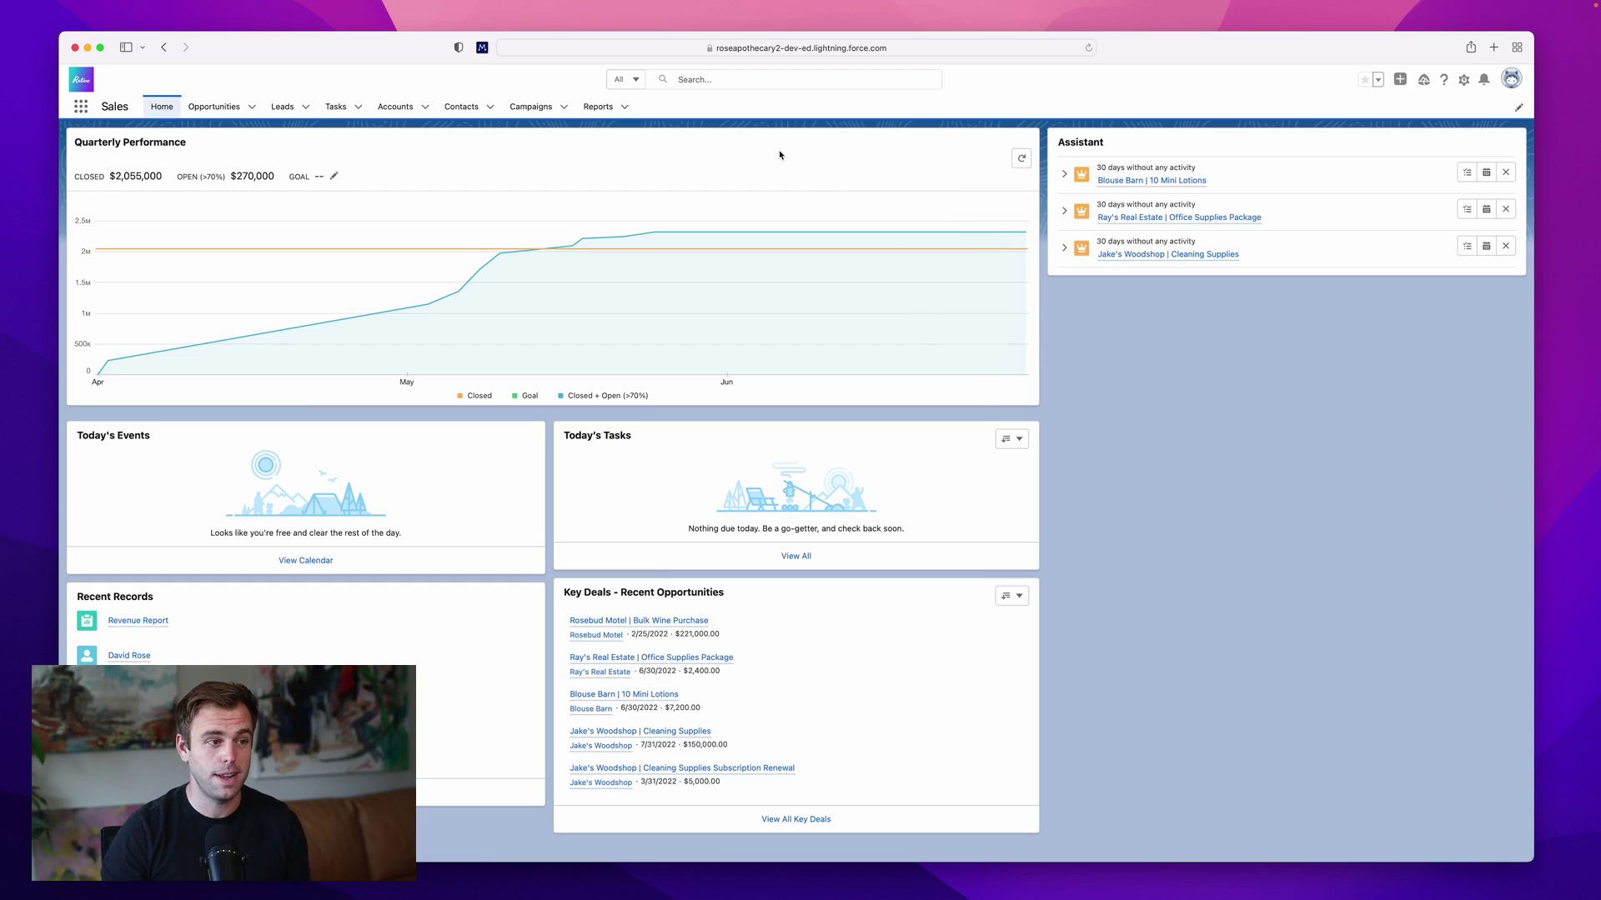
Create a new report of type Opportunities with Products and Schedules, found by searching 'sch'.
click(599, 106)
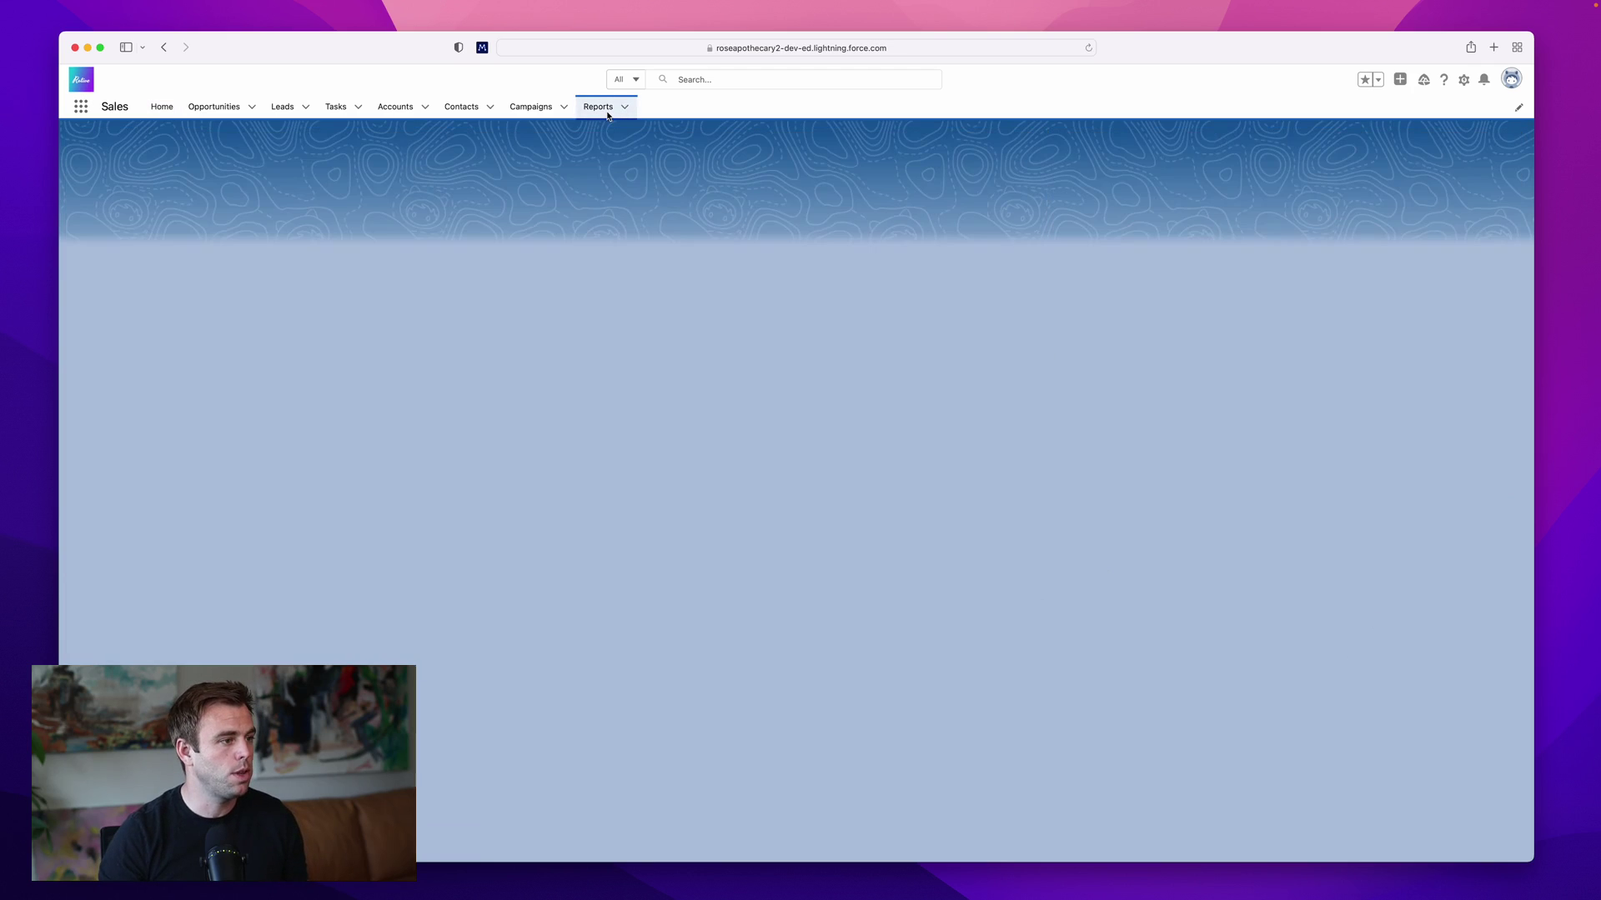
click(1245, 154)
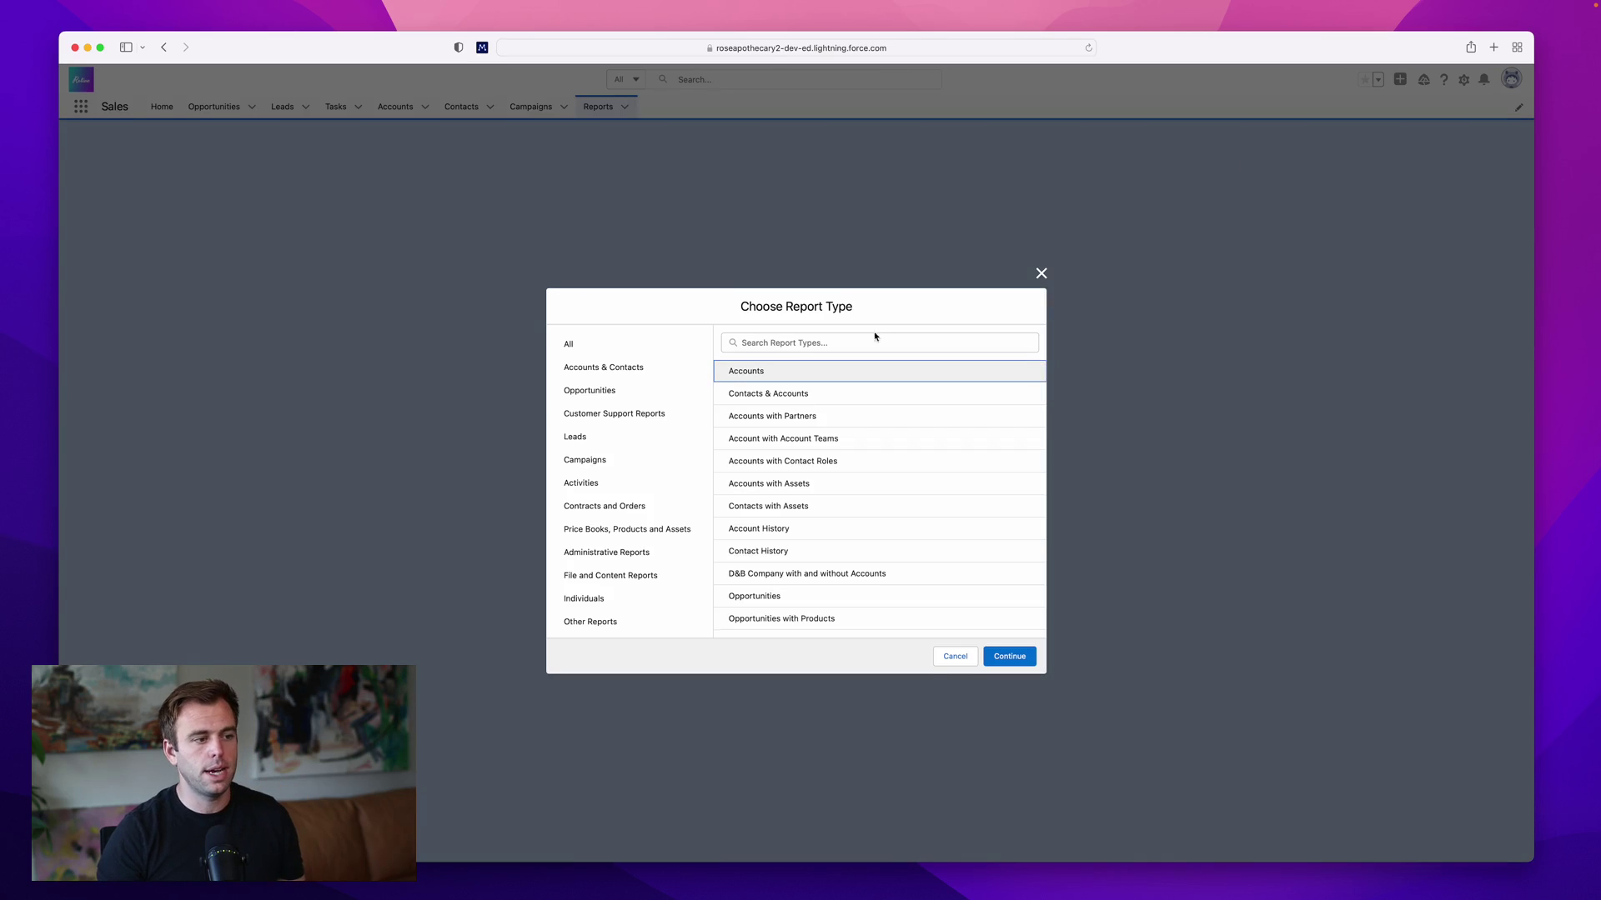
click(872, 343)
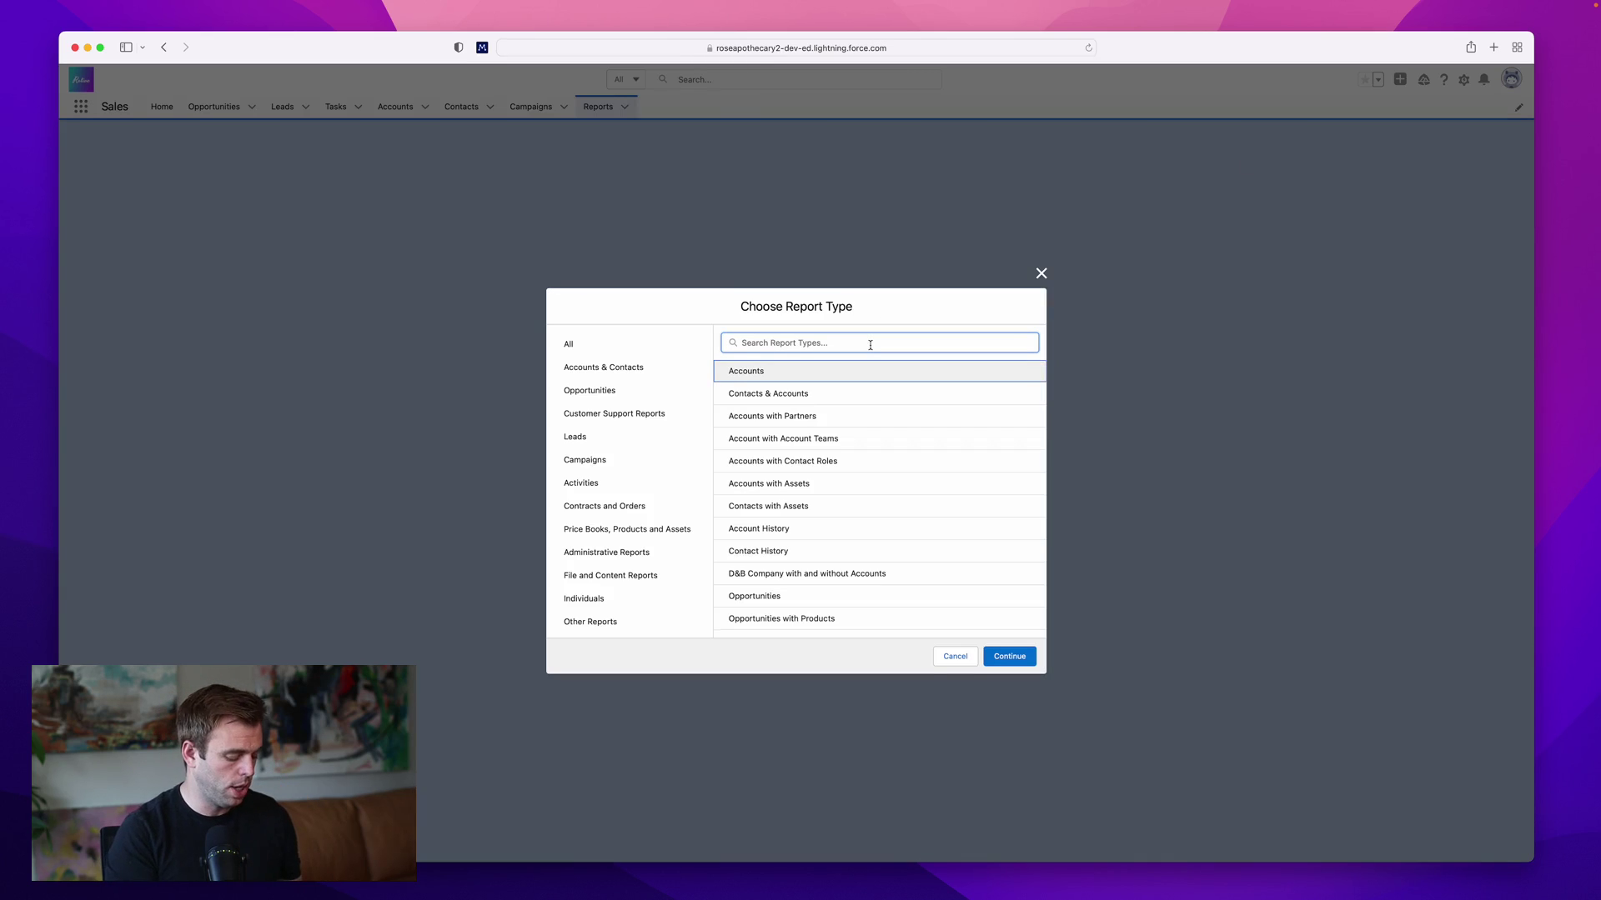
text(sch)
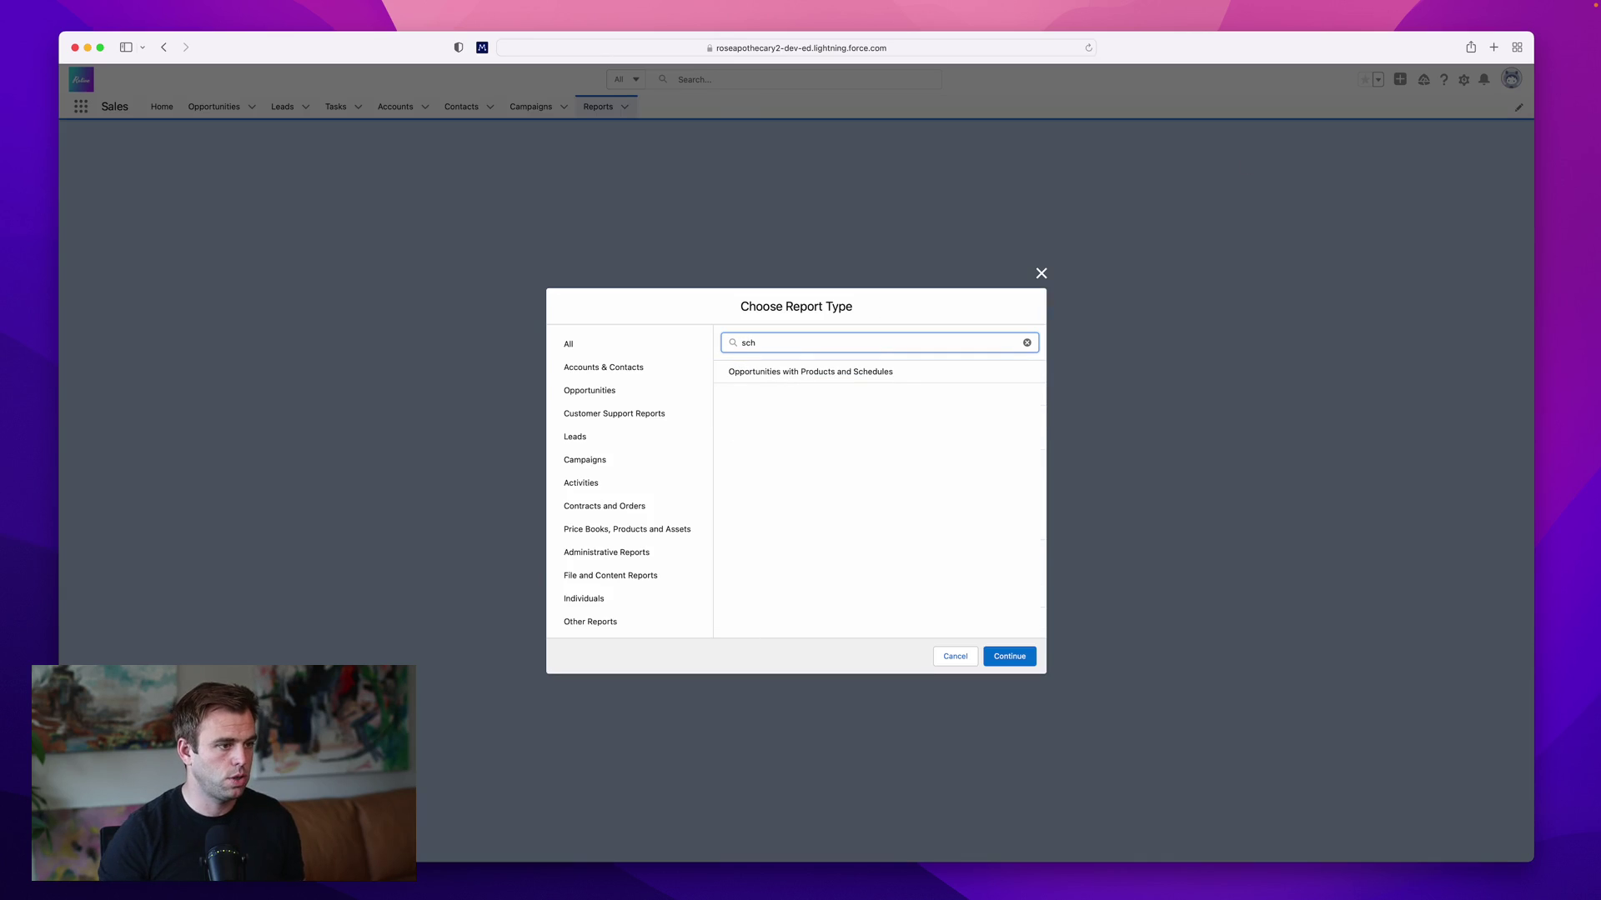
click(843, 382)
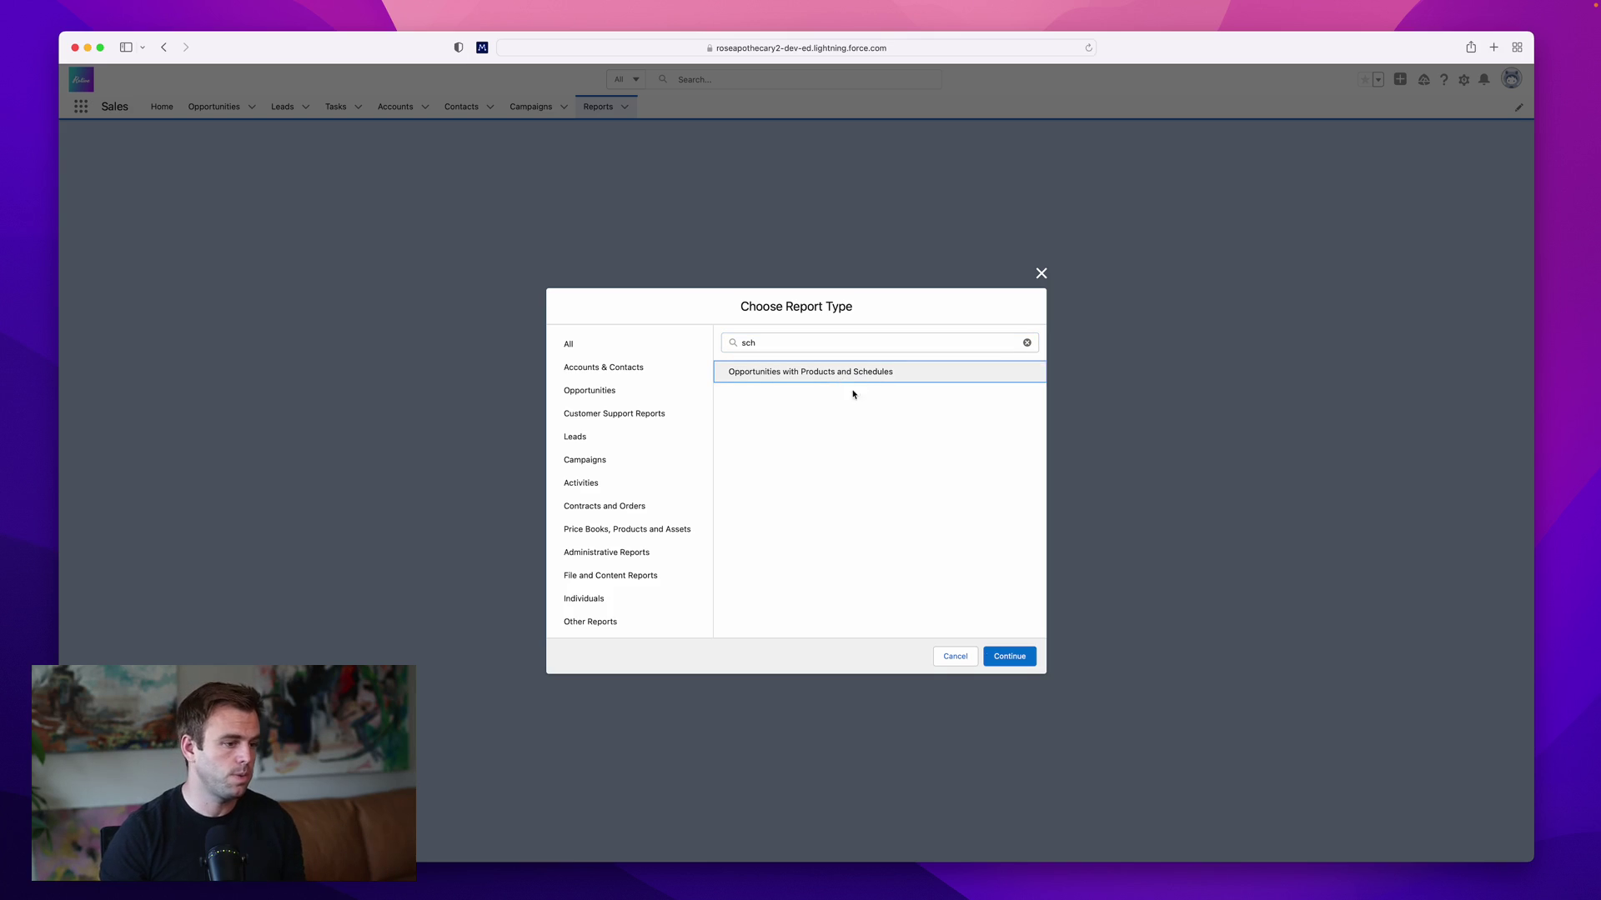
click(1020, 665)
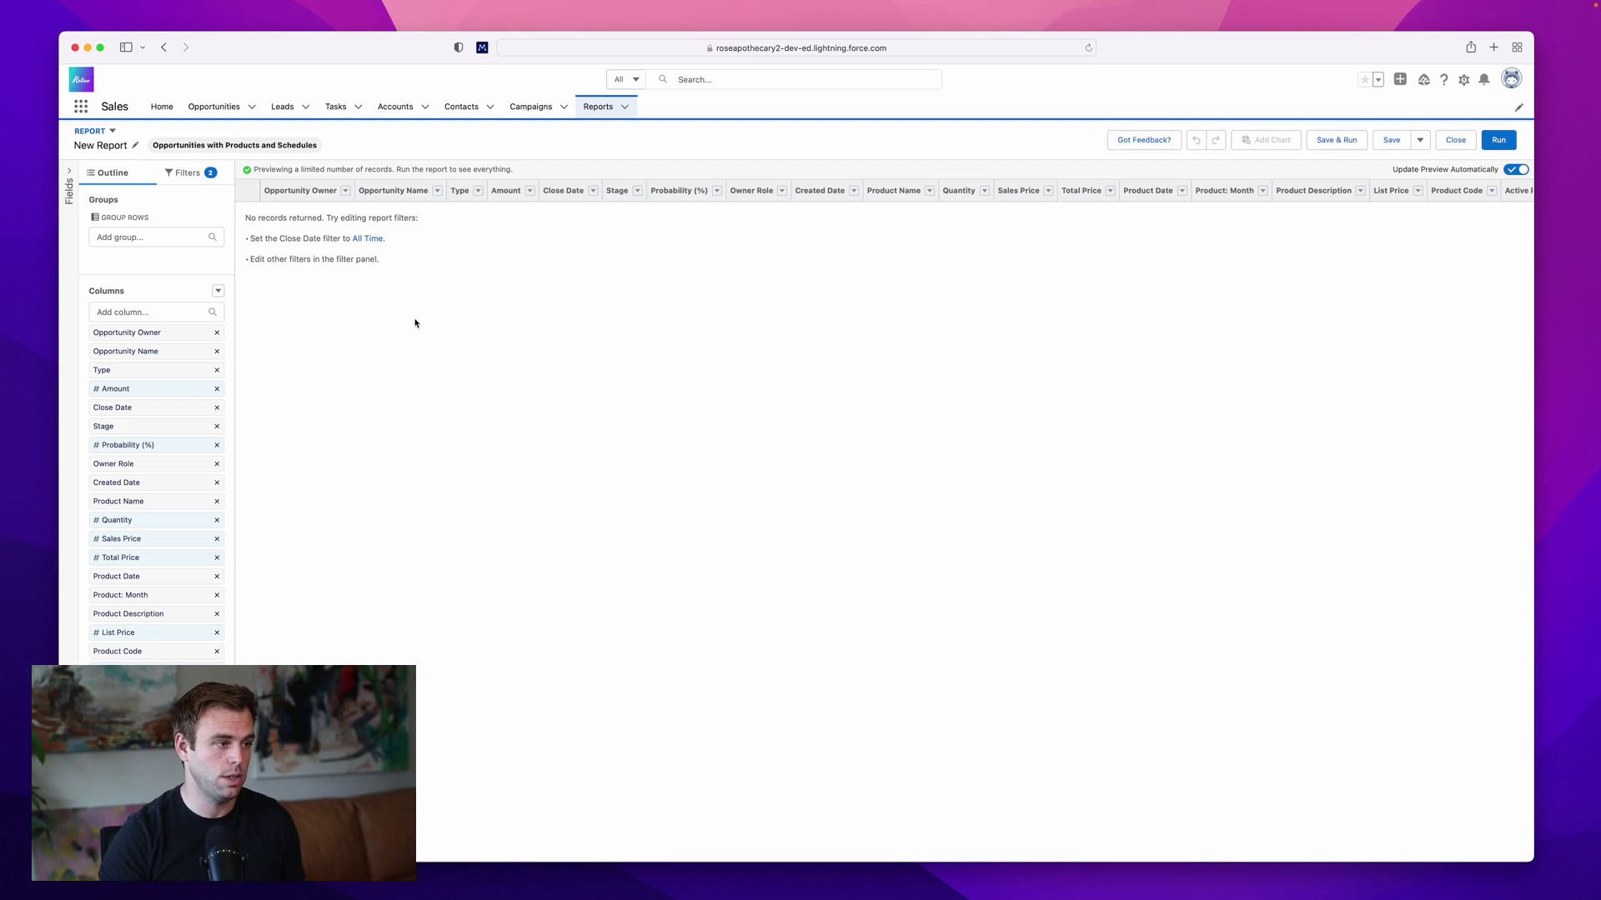
click(69, 182)
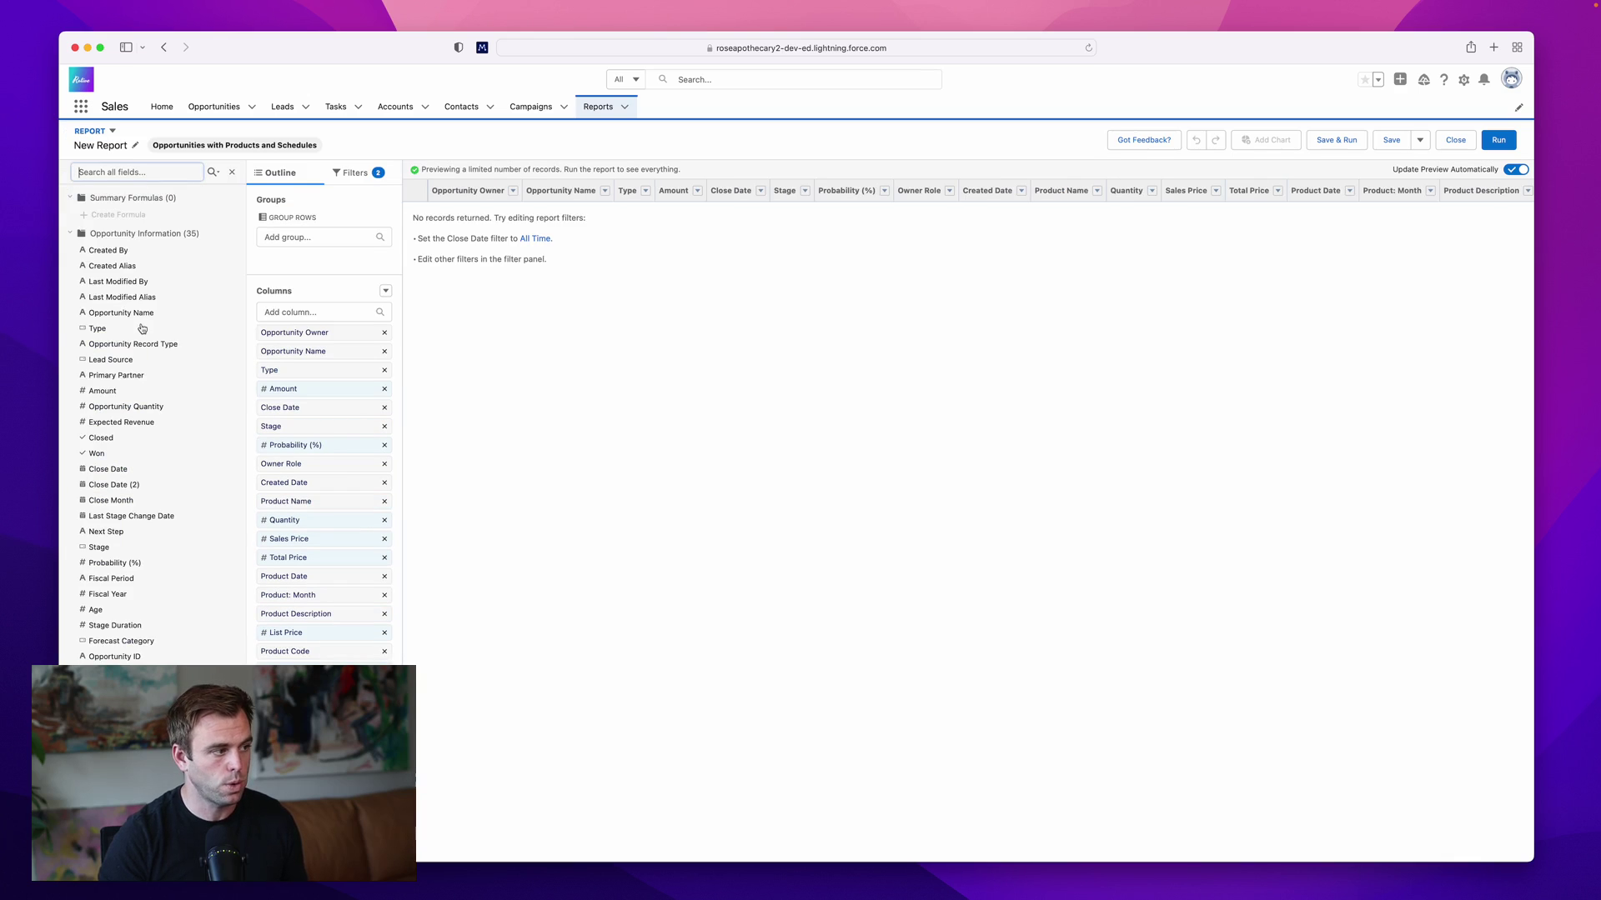
Collapse and re-expand the Opportunity, Product and Schedule field groups, then view the current filters.
click(73, 236)
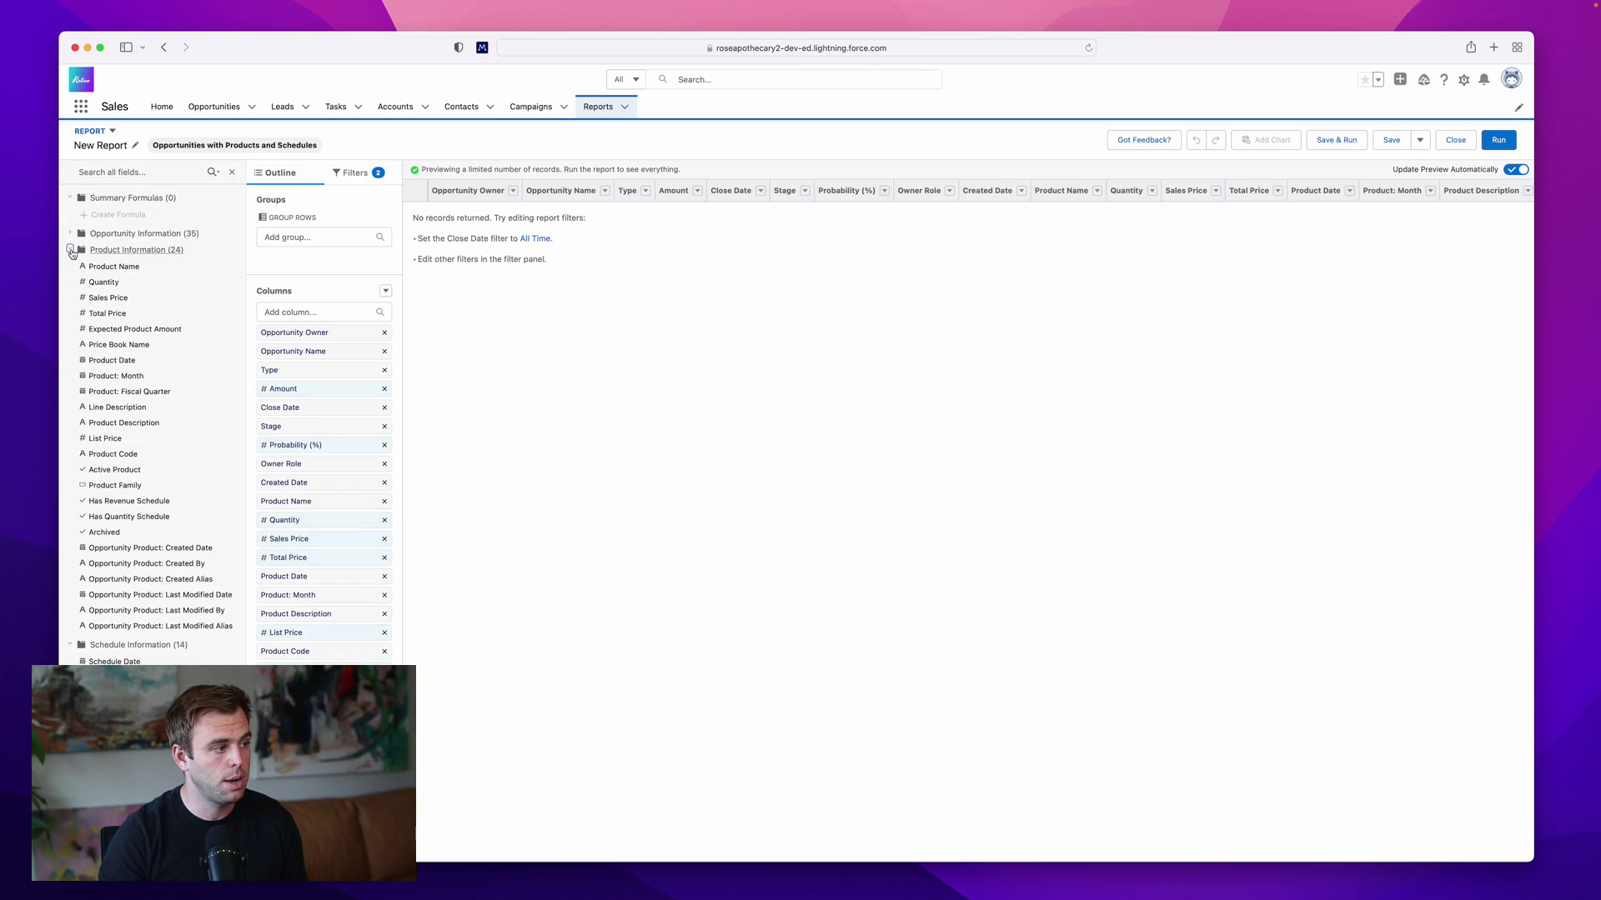
click(81, 252)
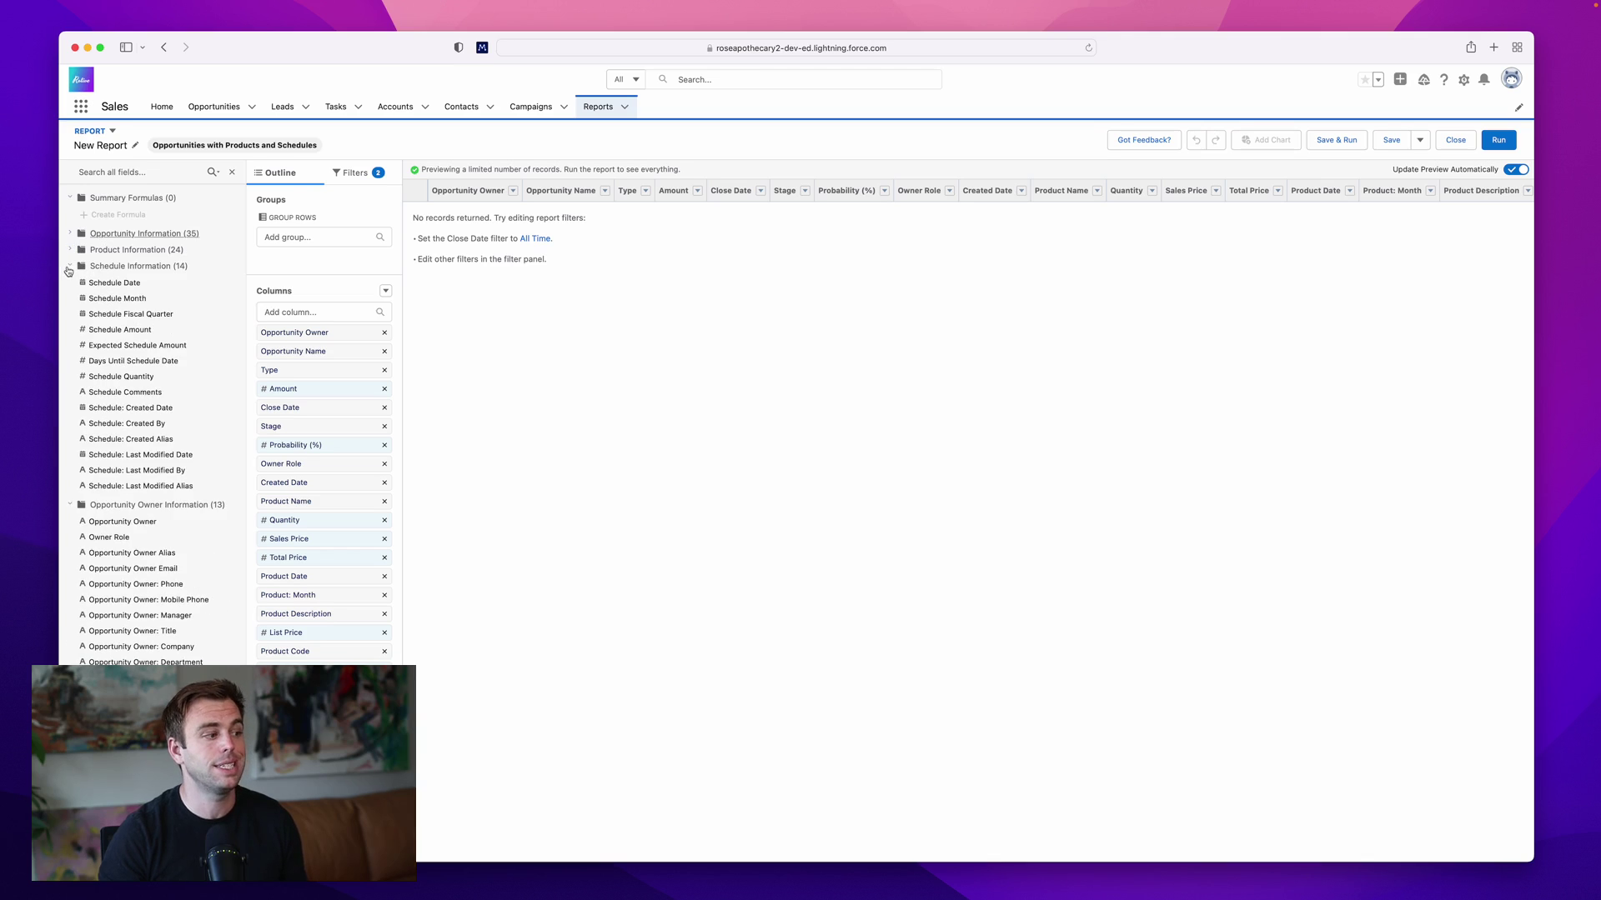
click(101, 267)
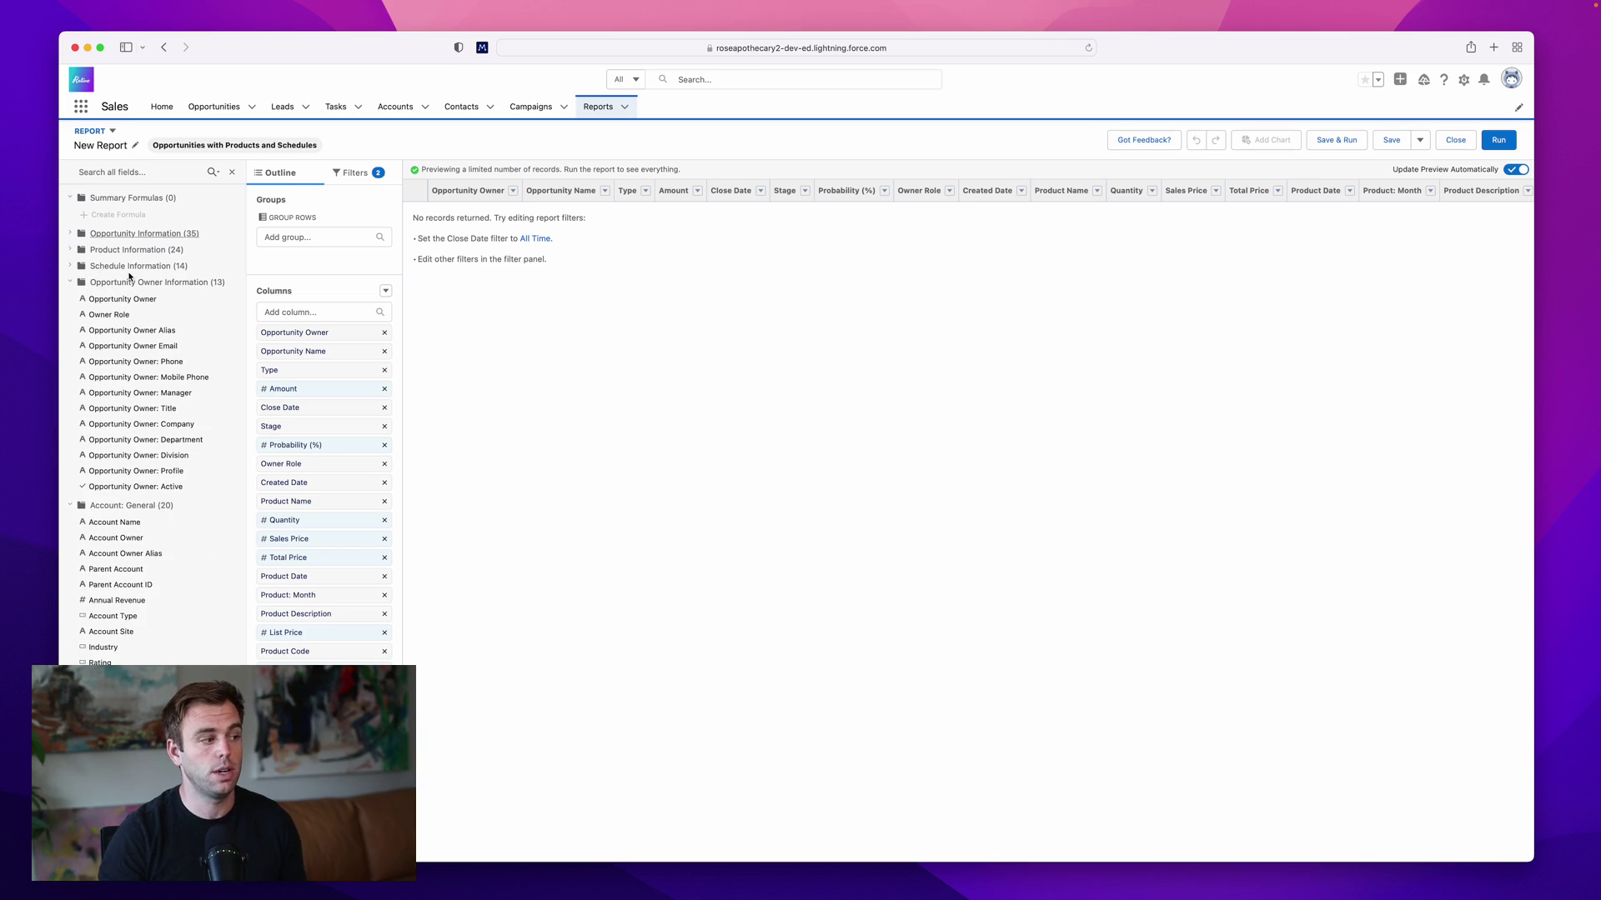
click(72, 267)
click(71, 250)
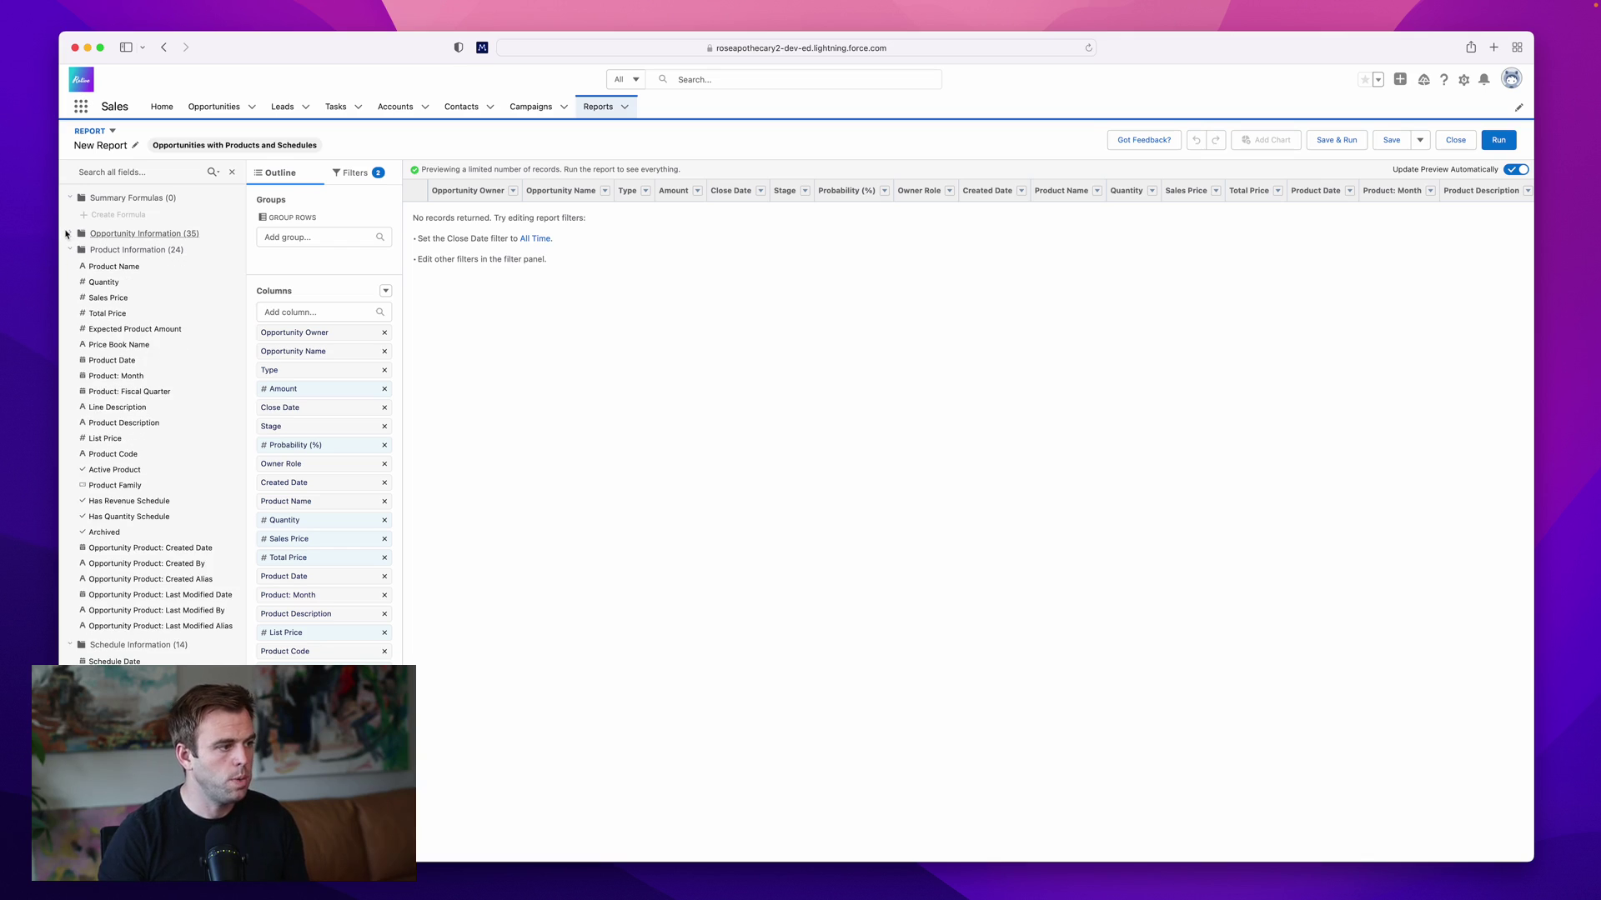
click(354, 174)
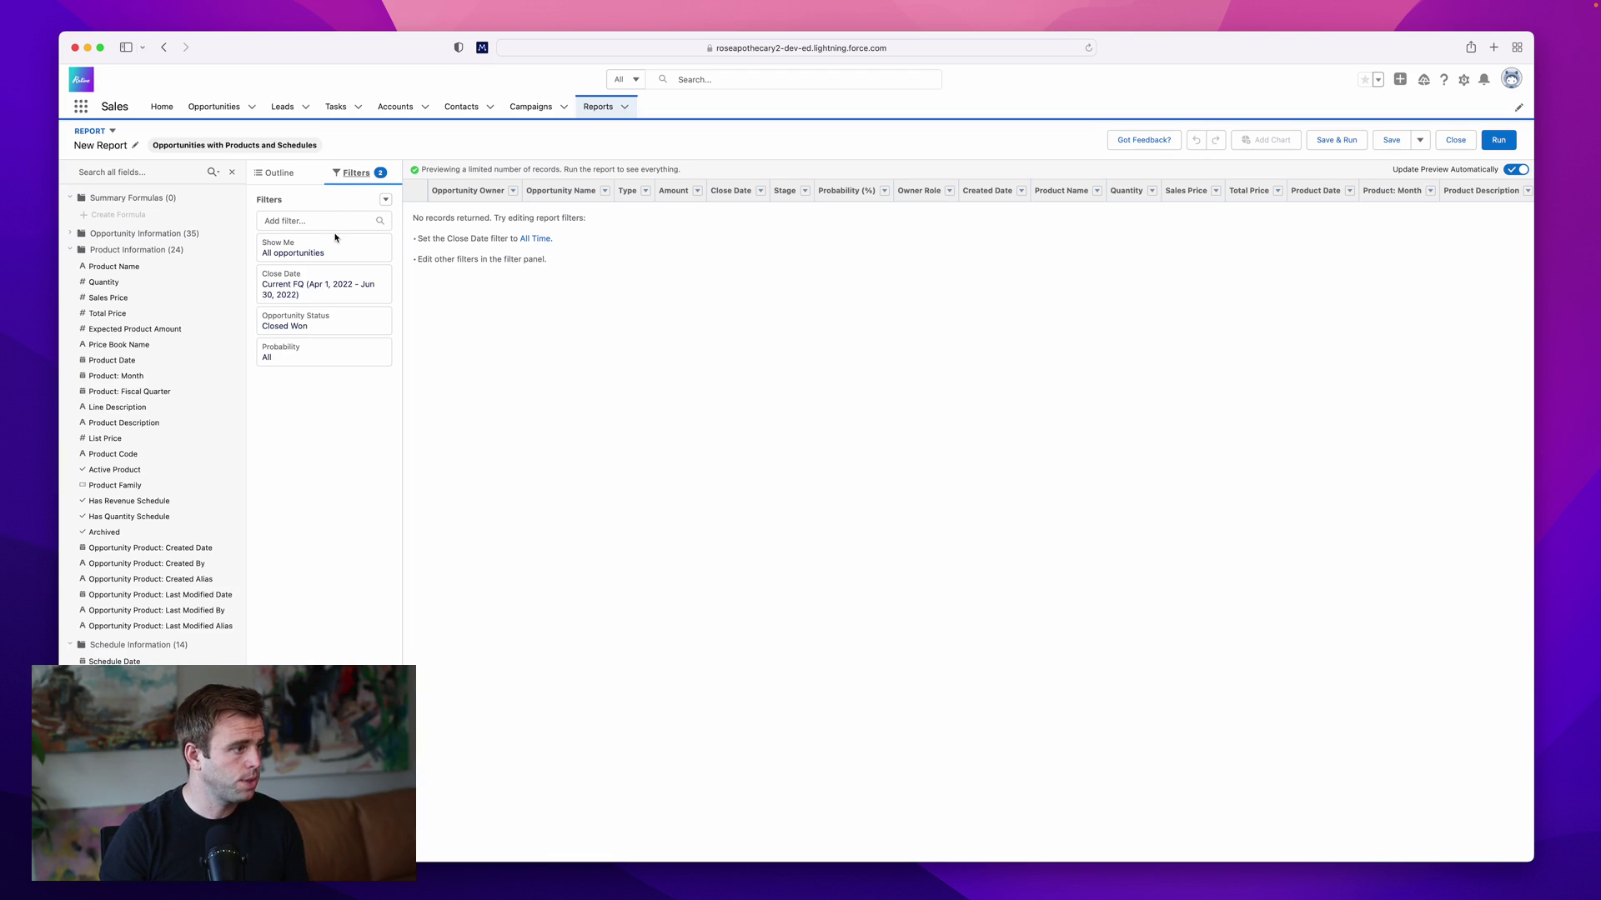
Set the Close Date filter range to All Time.
click(310, 297)
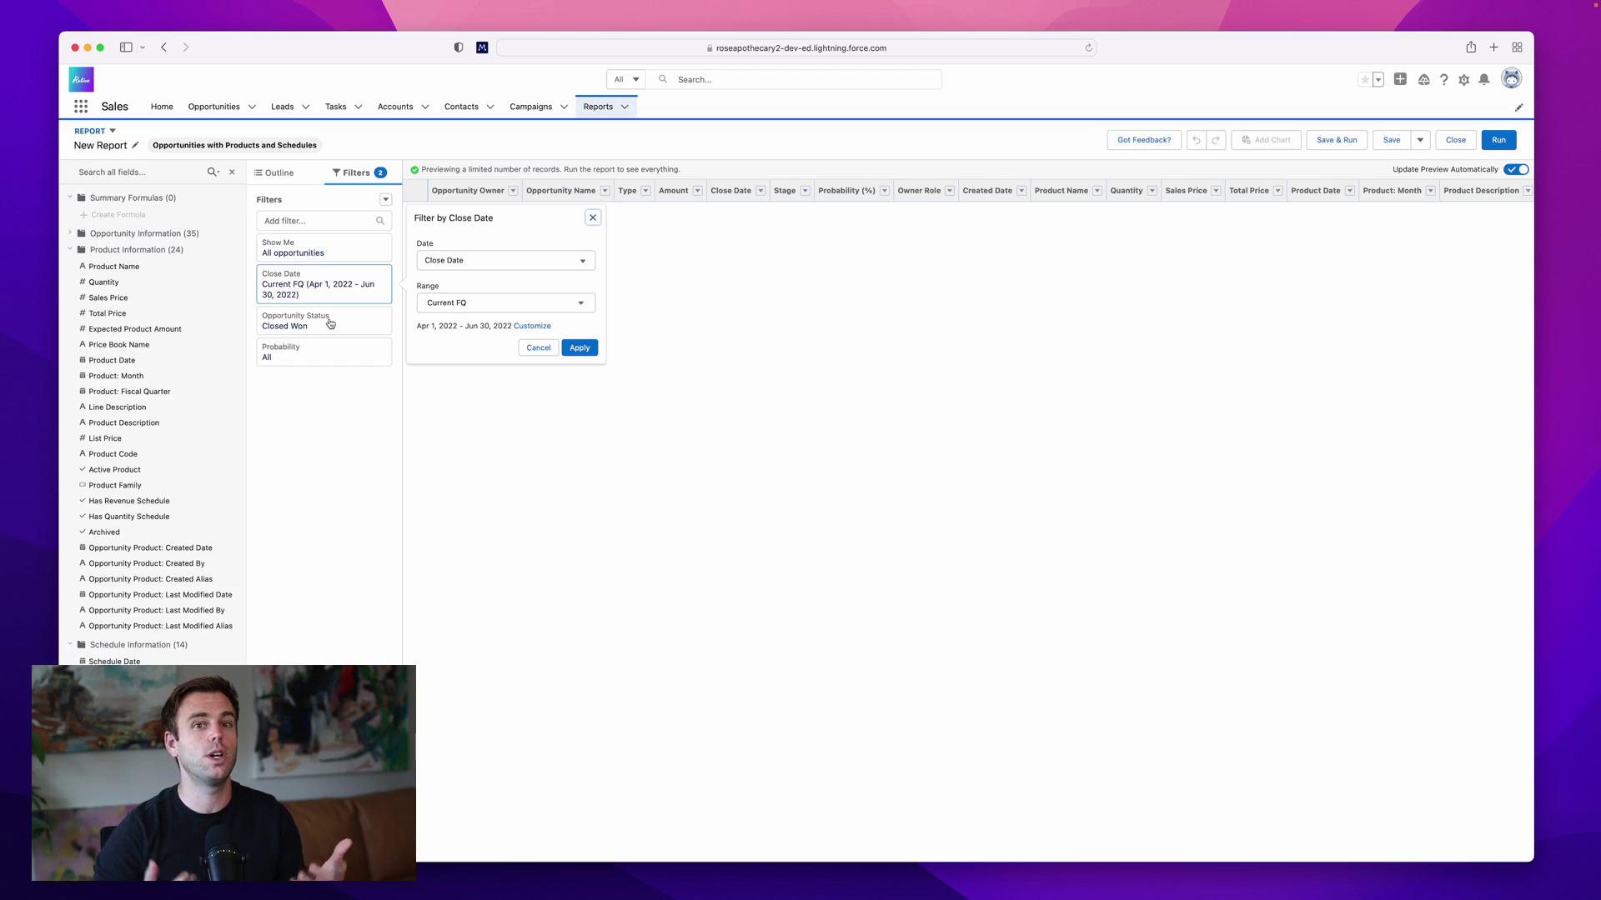
click(476, 304)
click(477, 328)
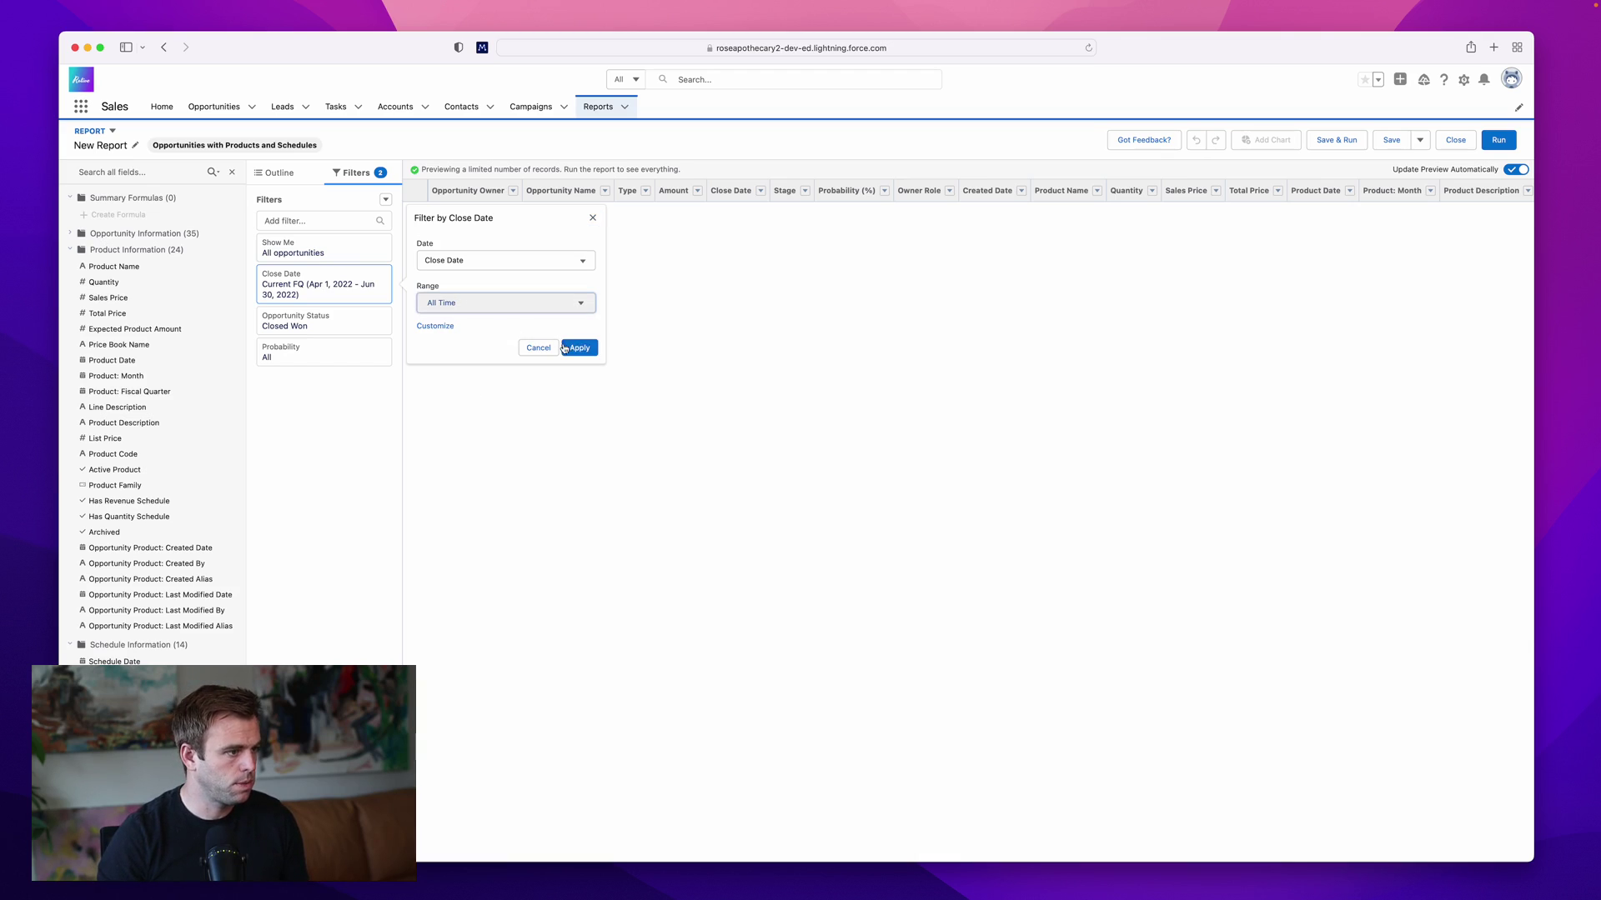
click(577, 349)
Change the Opportunity Status filter to Any.
click(325, 315)
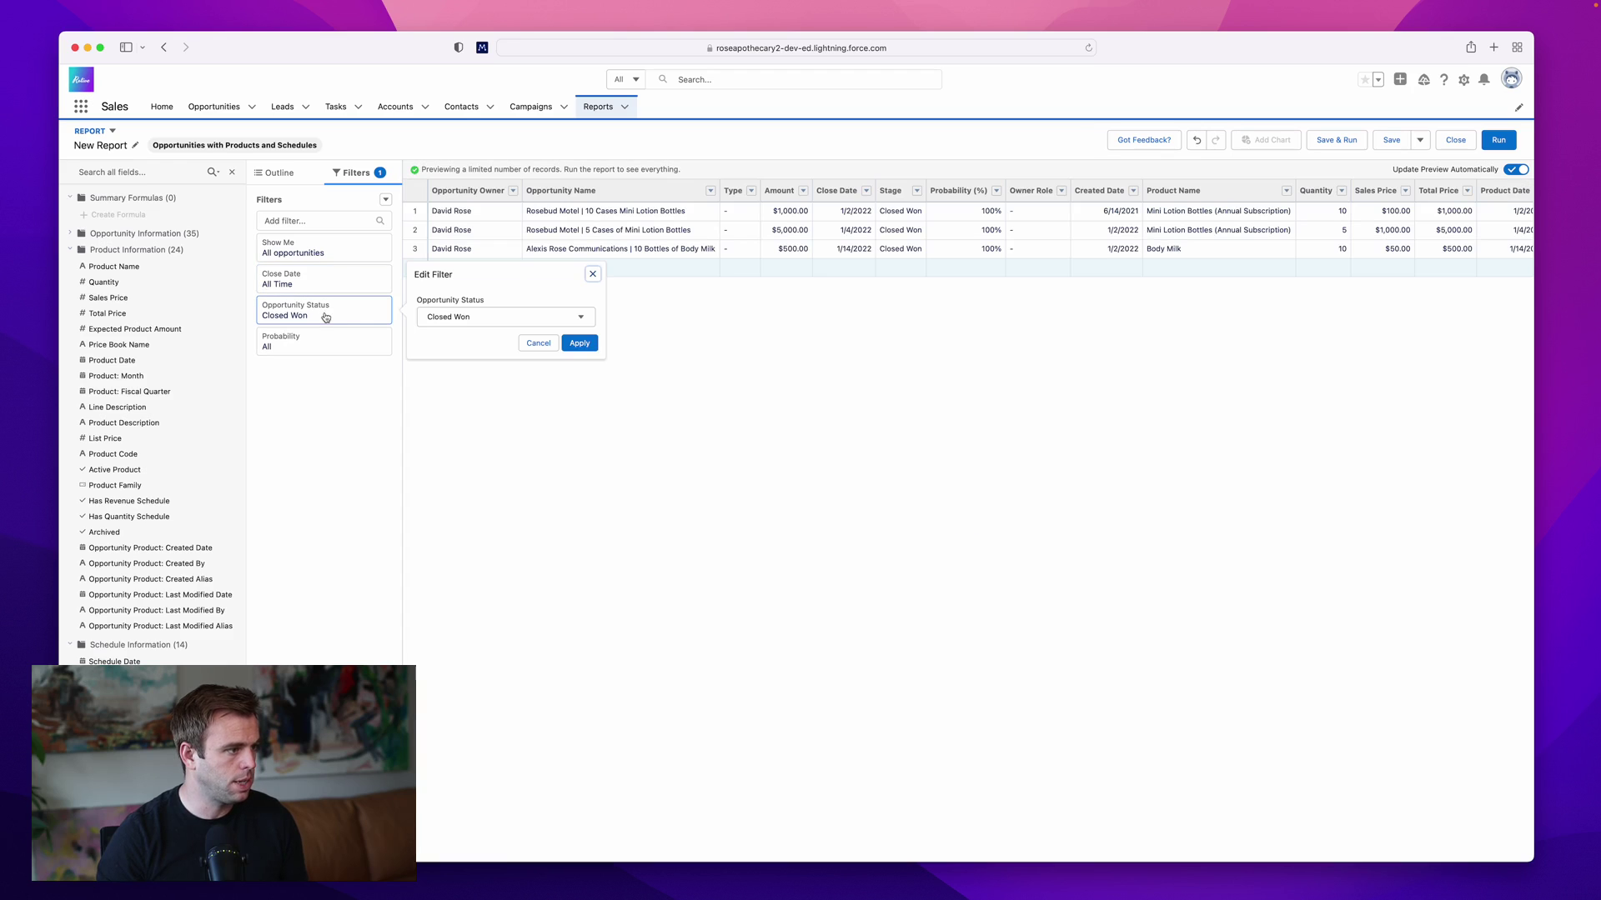
click(500, 328)
click(500, 319)
click(591, 348)
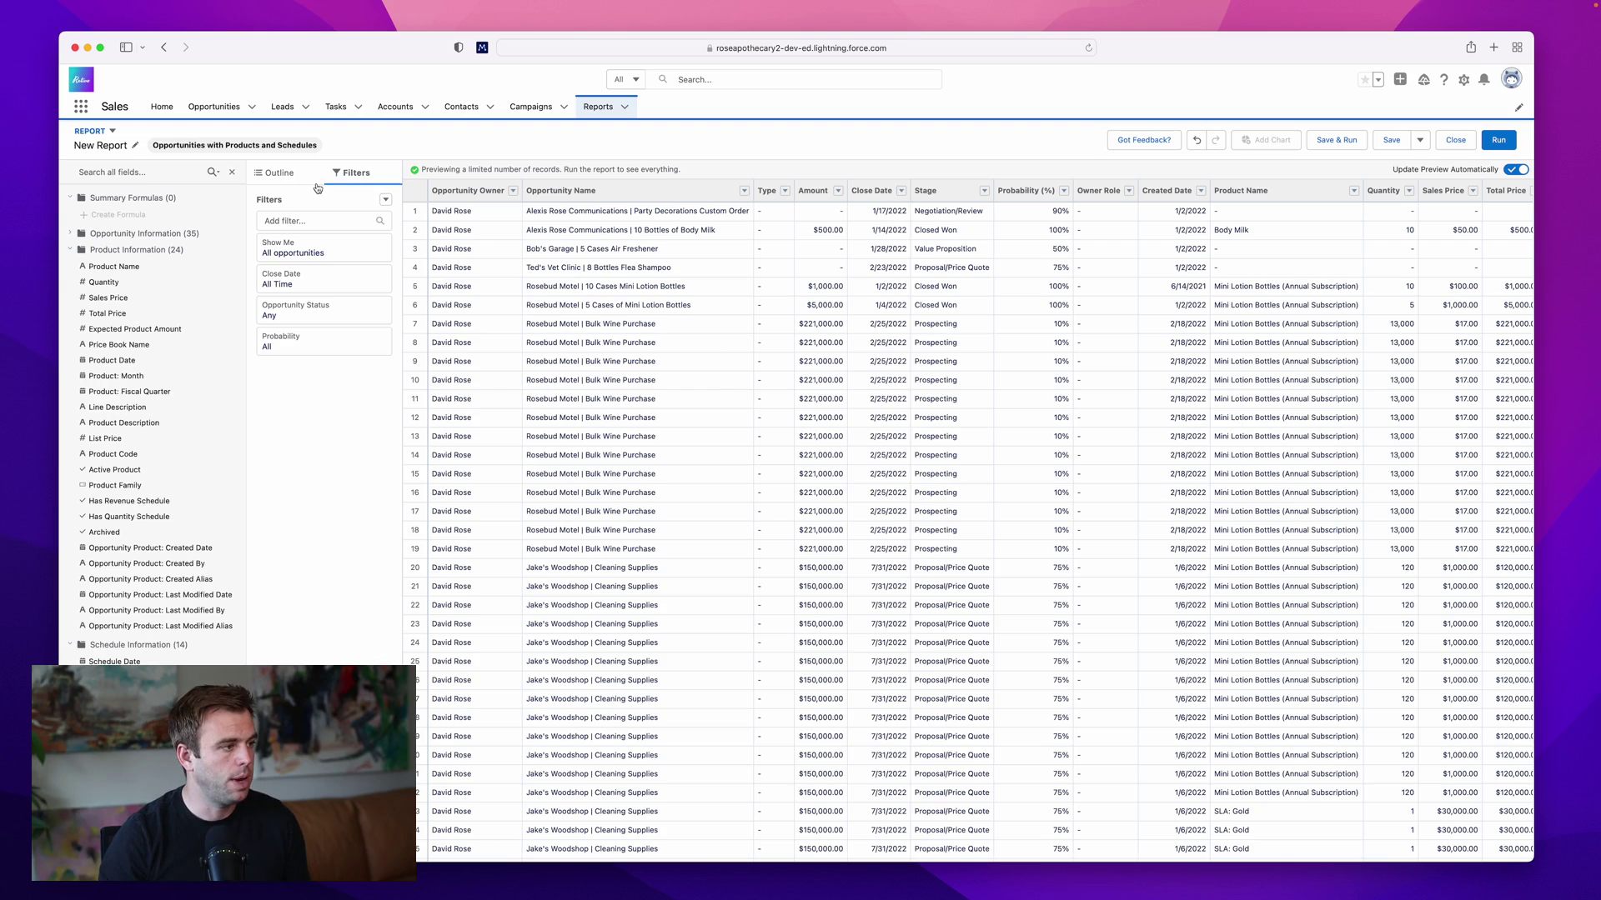
click(279, 173)
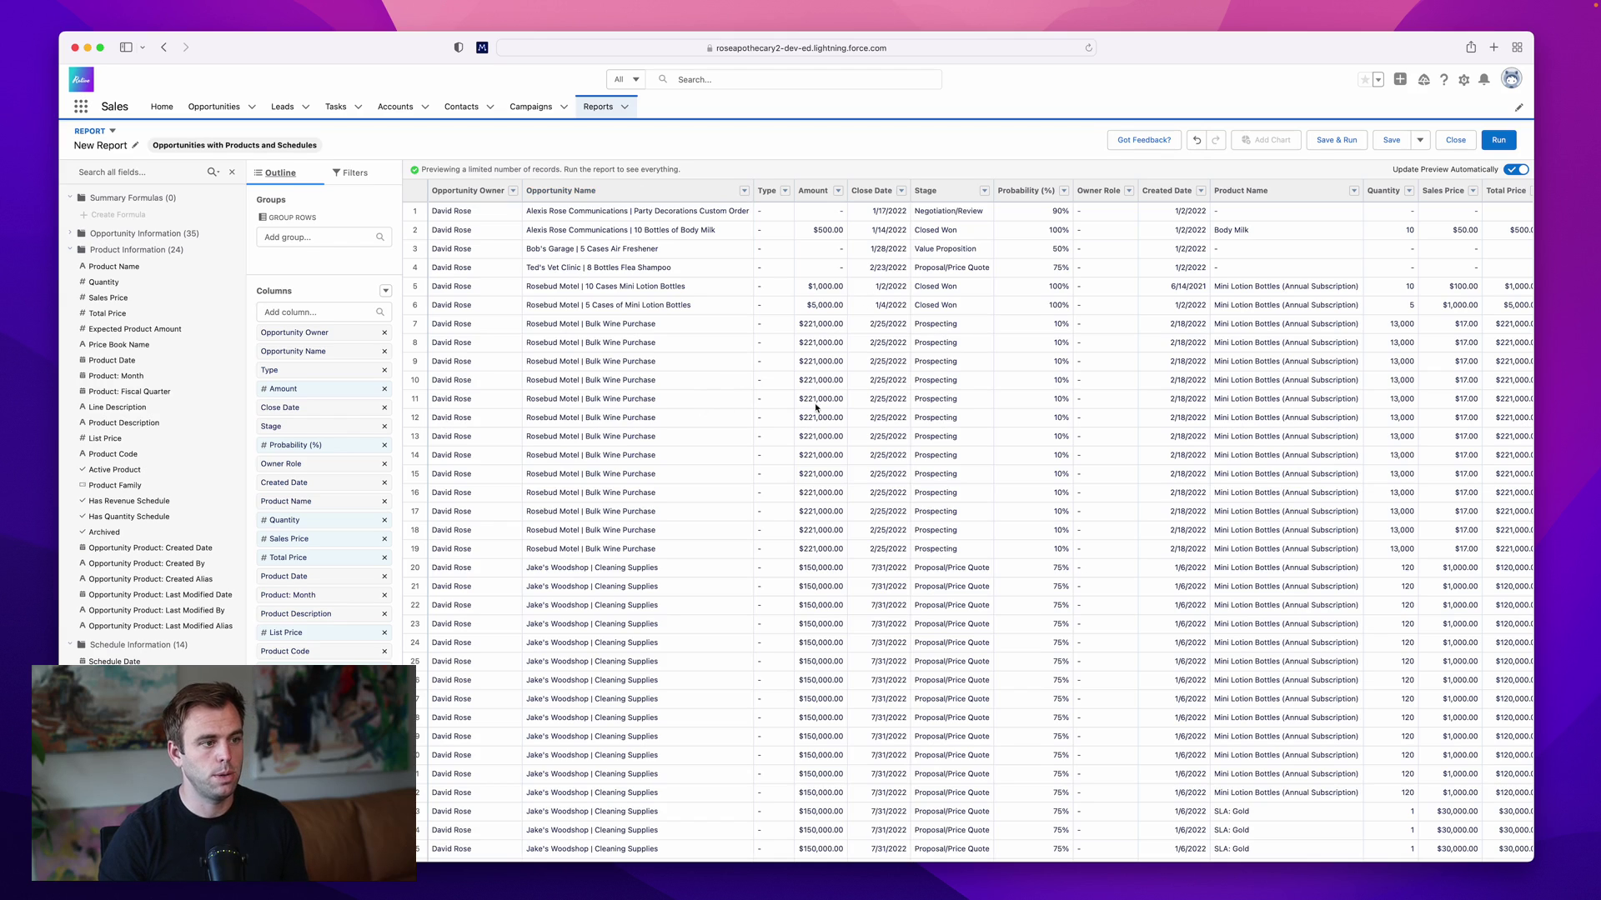
Scroll the preview table right and back to review all its columns.
scroll(981, 566, right, 7)
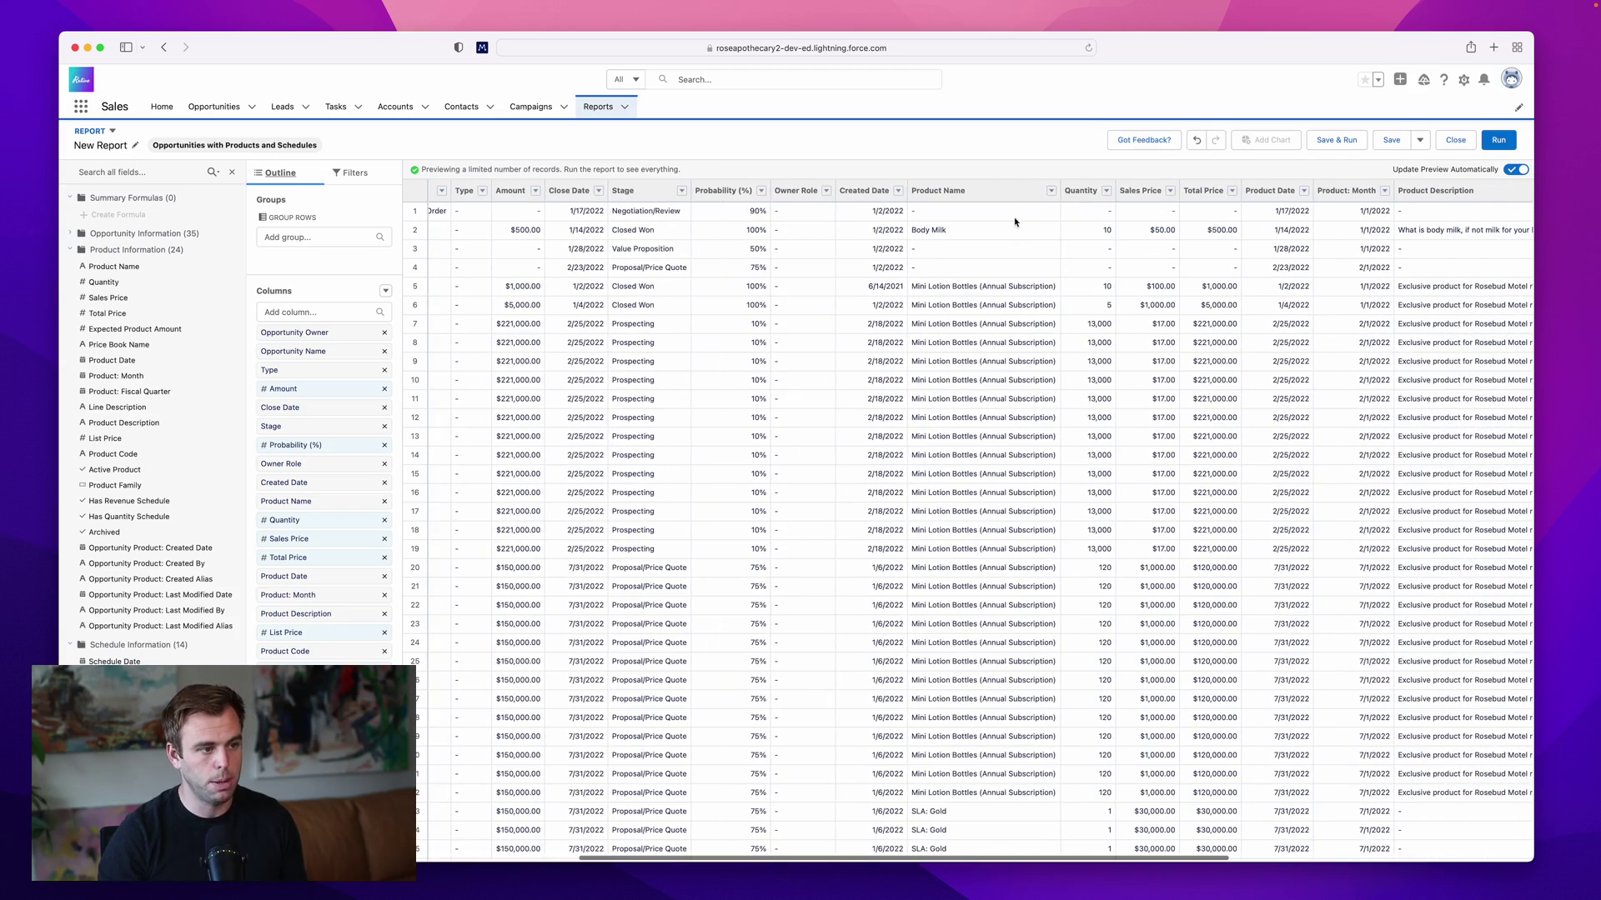
scroll(1009, 448, right, 5)
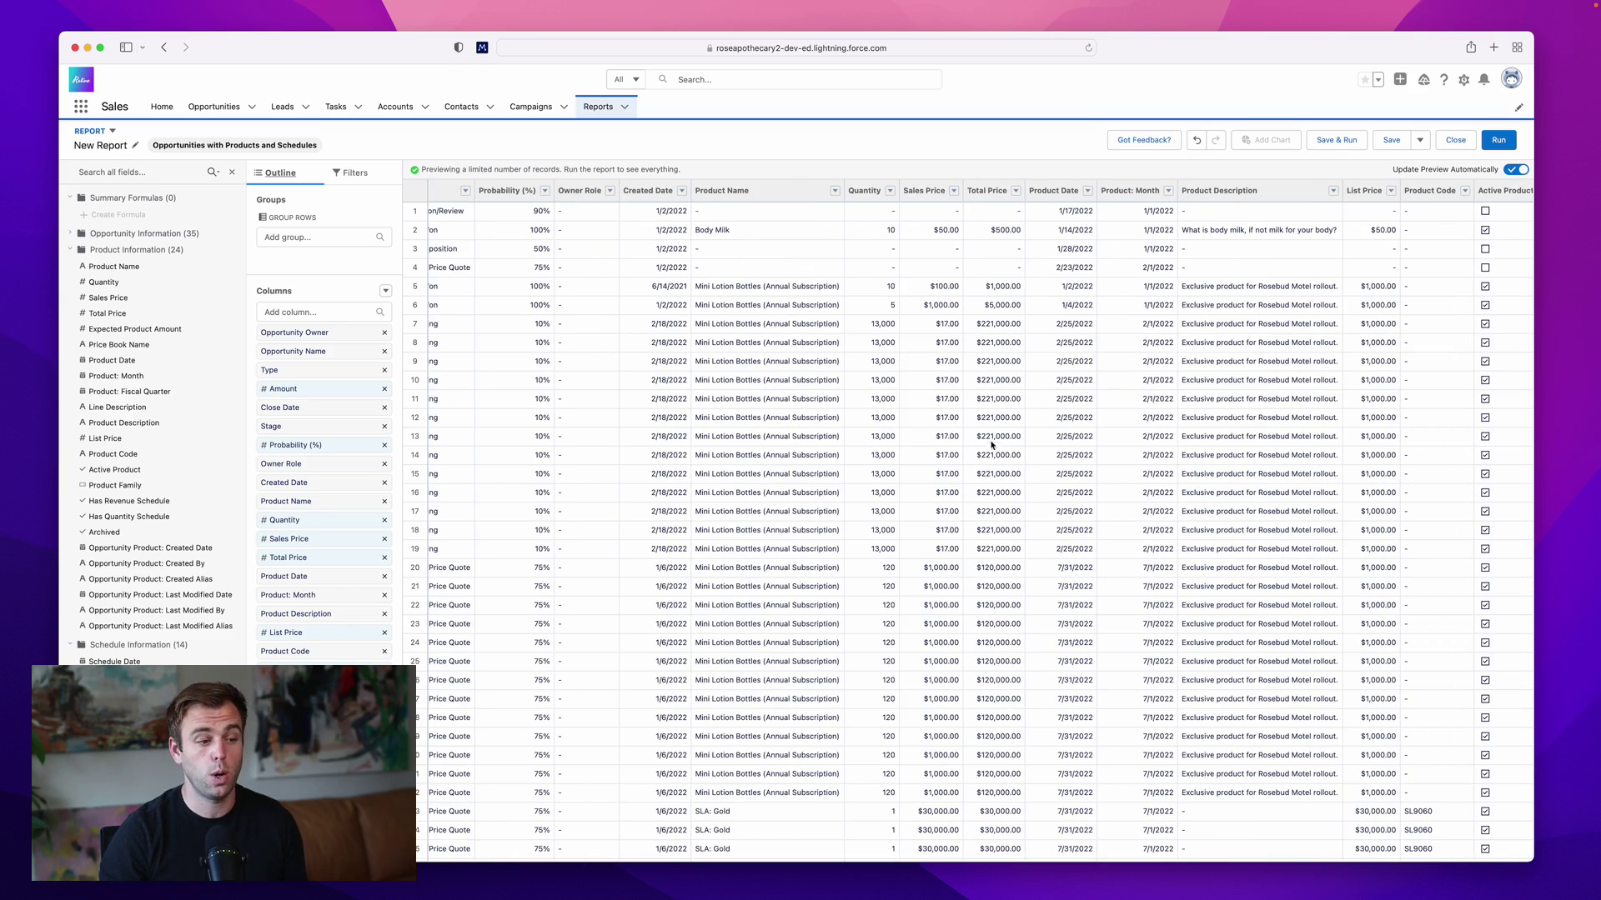
scroll(1211, 448, right, 4)
scroll(1210, 448, right, 1)
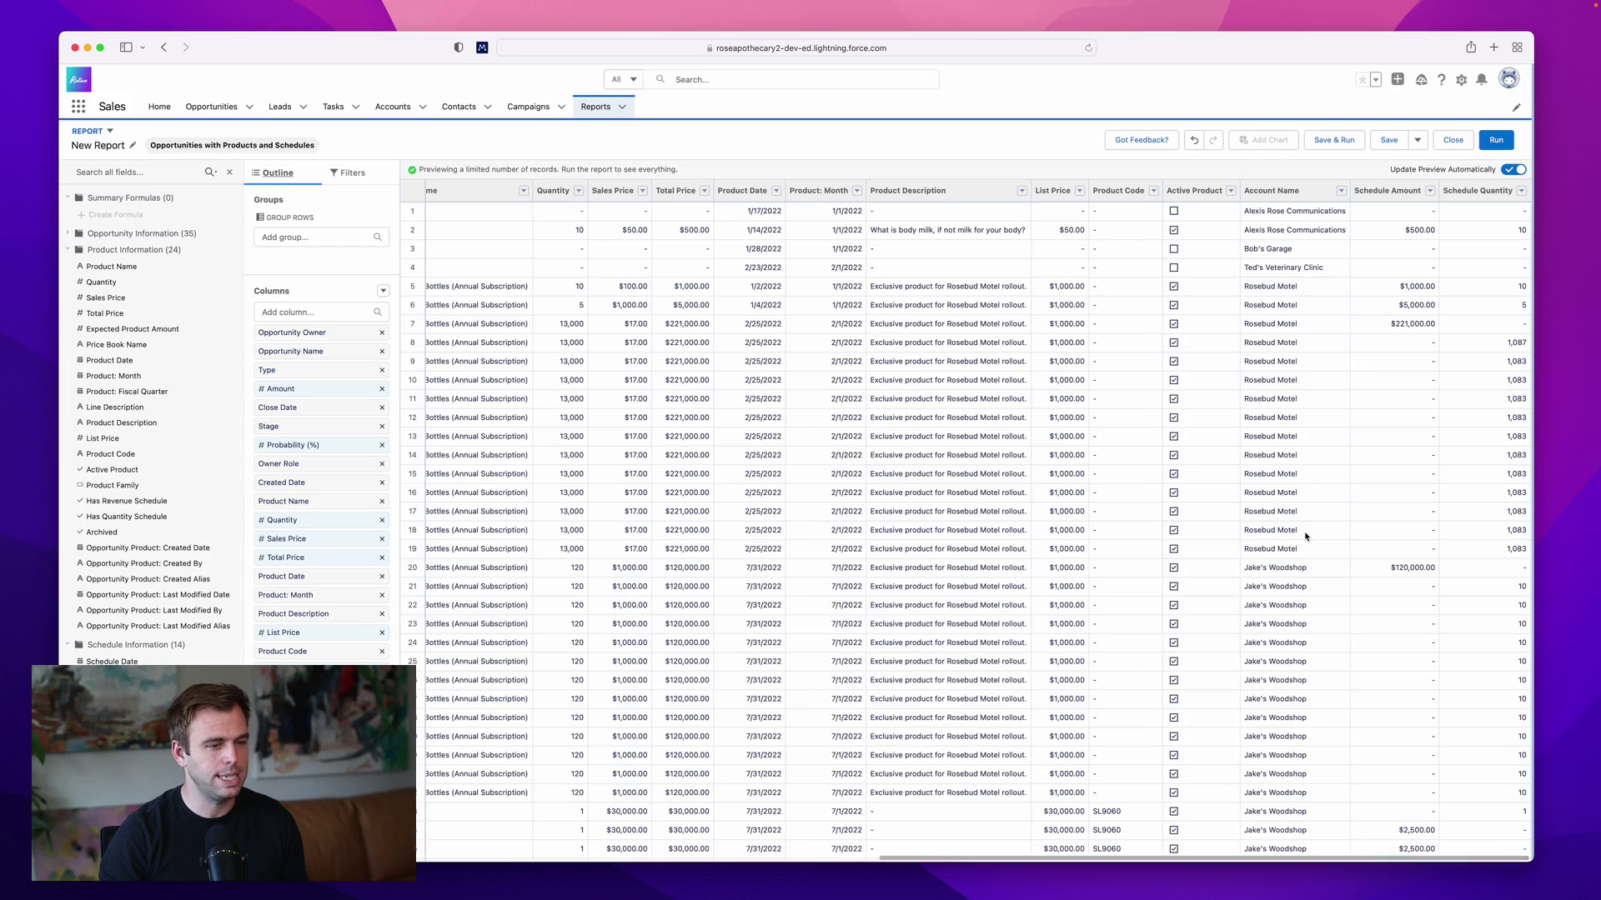
scroll(1201, 427, left, 3)
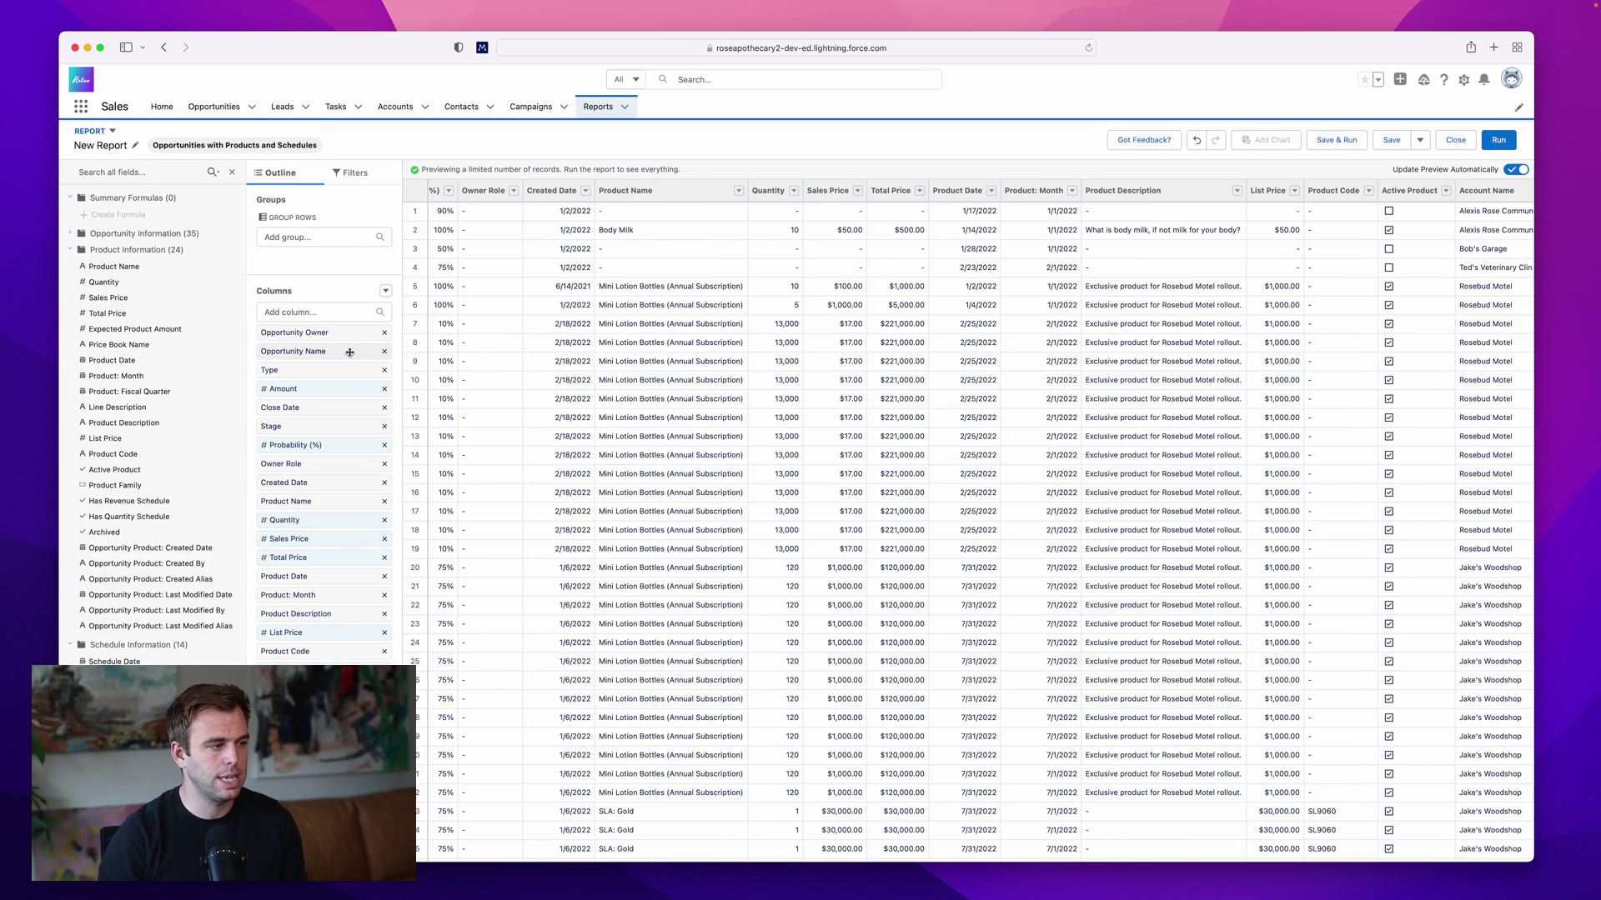
Remove the Opportunity Owner, Type, Amount, Close Date, Stage, Owner Role and Created Date columns.
click(385, 332)
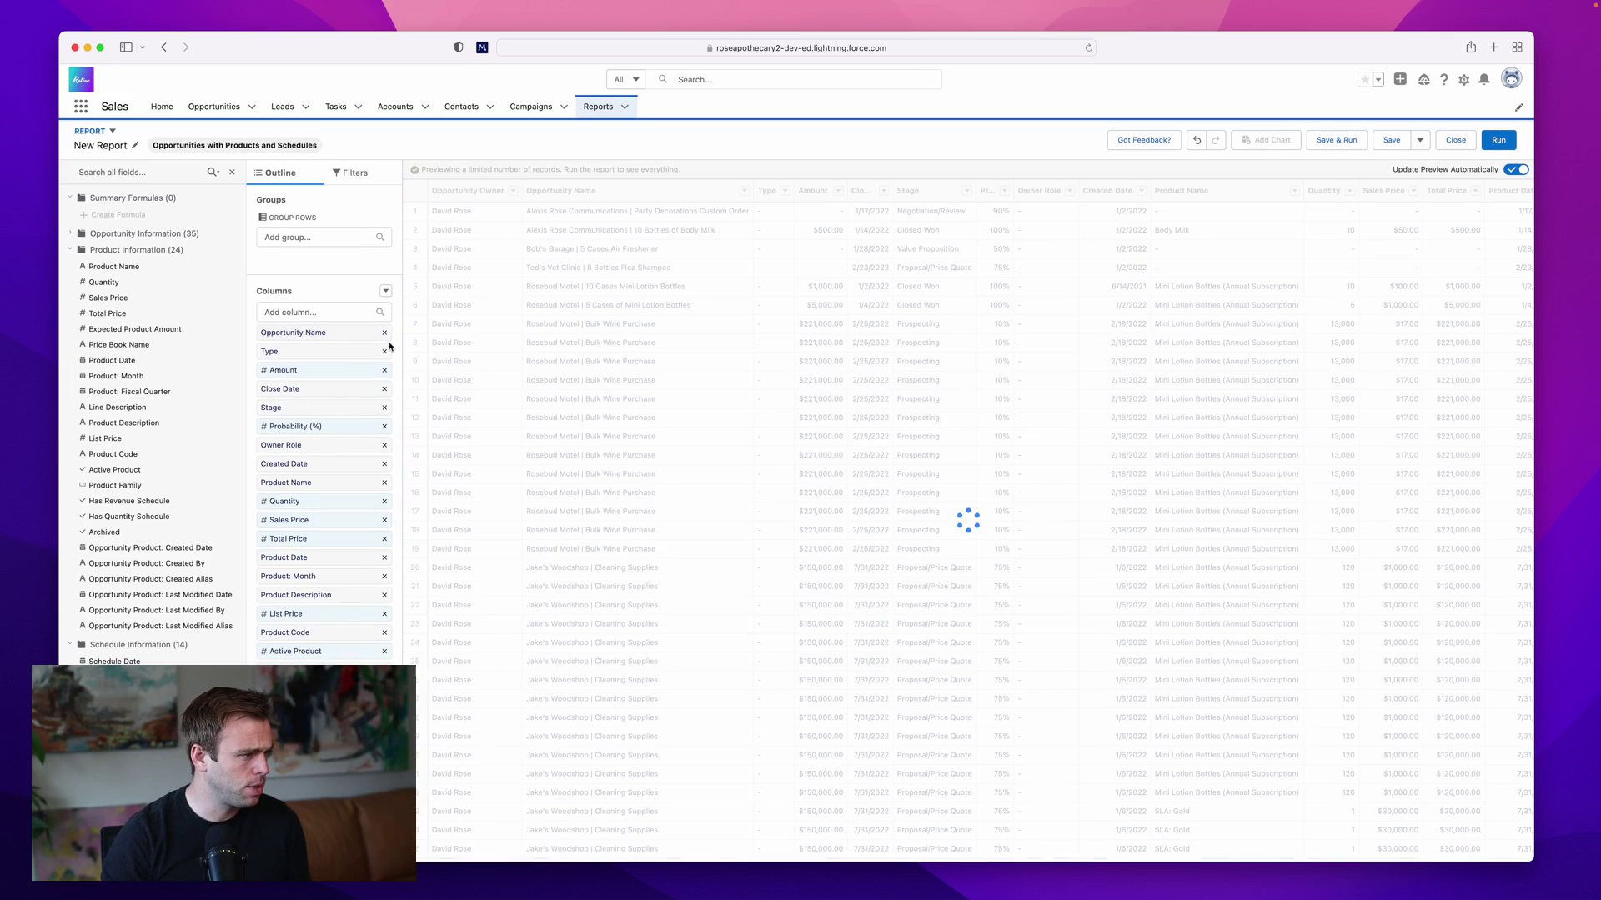
click(386, 351)
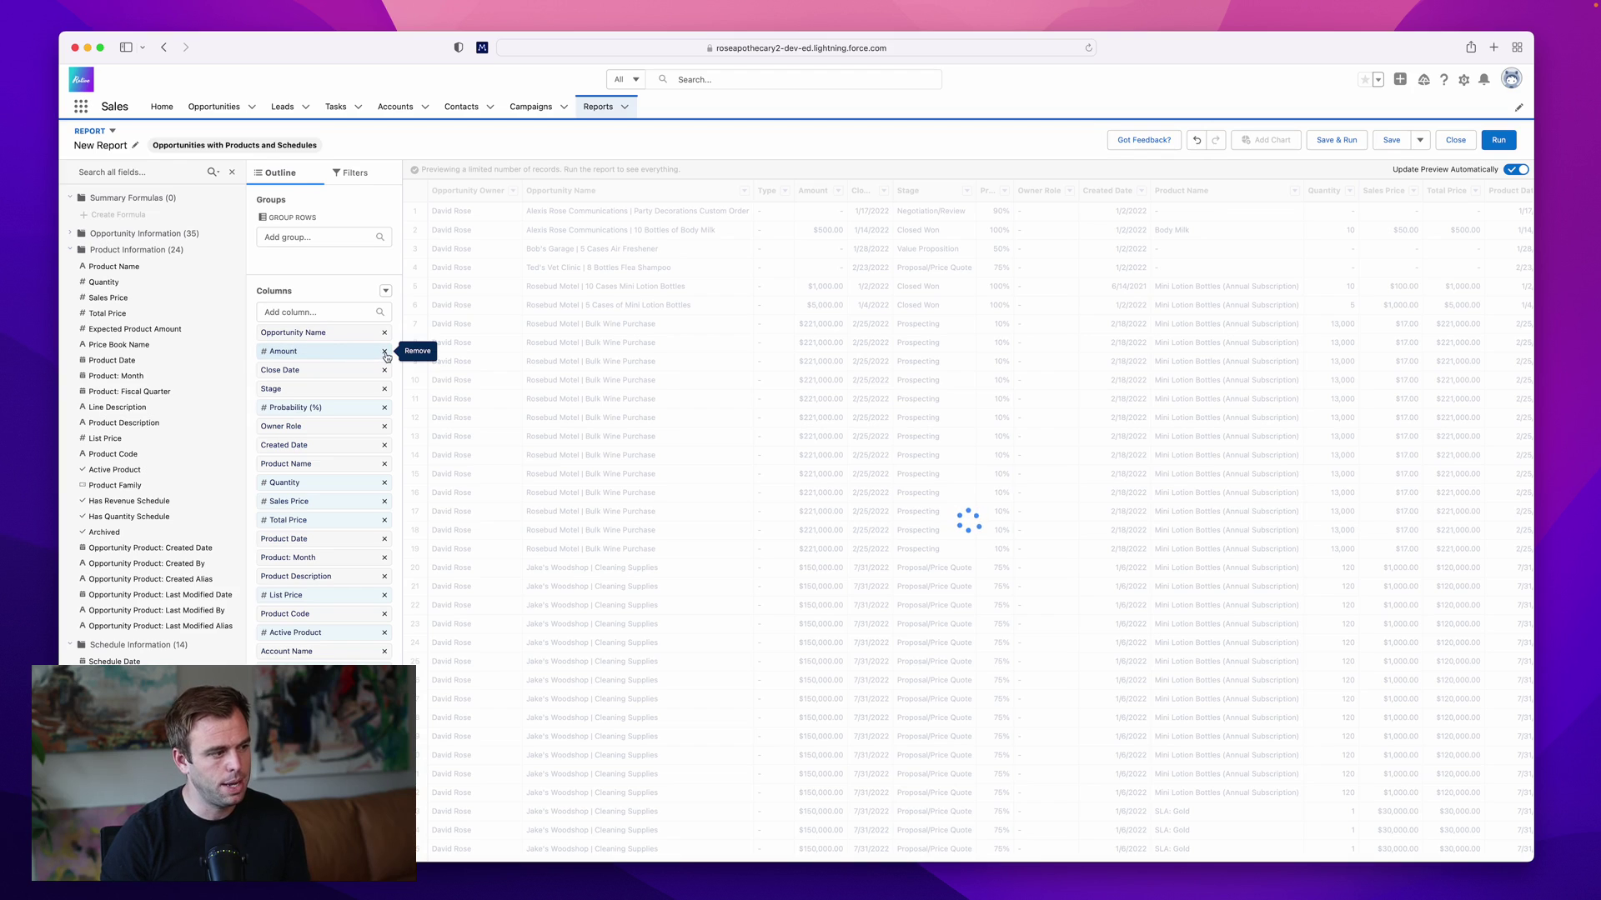
click(385, 351)
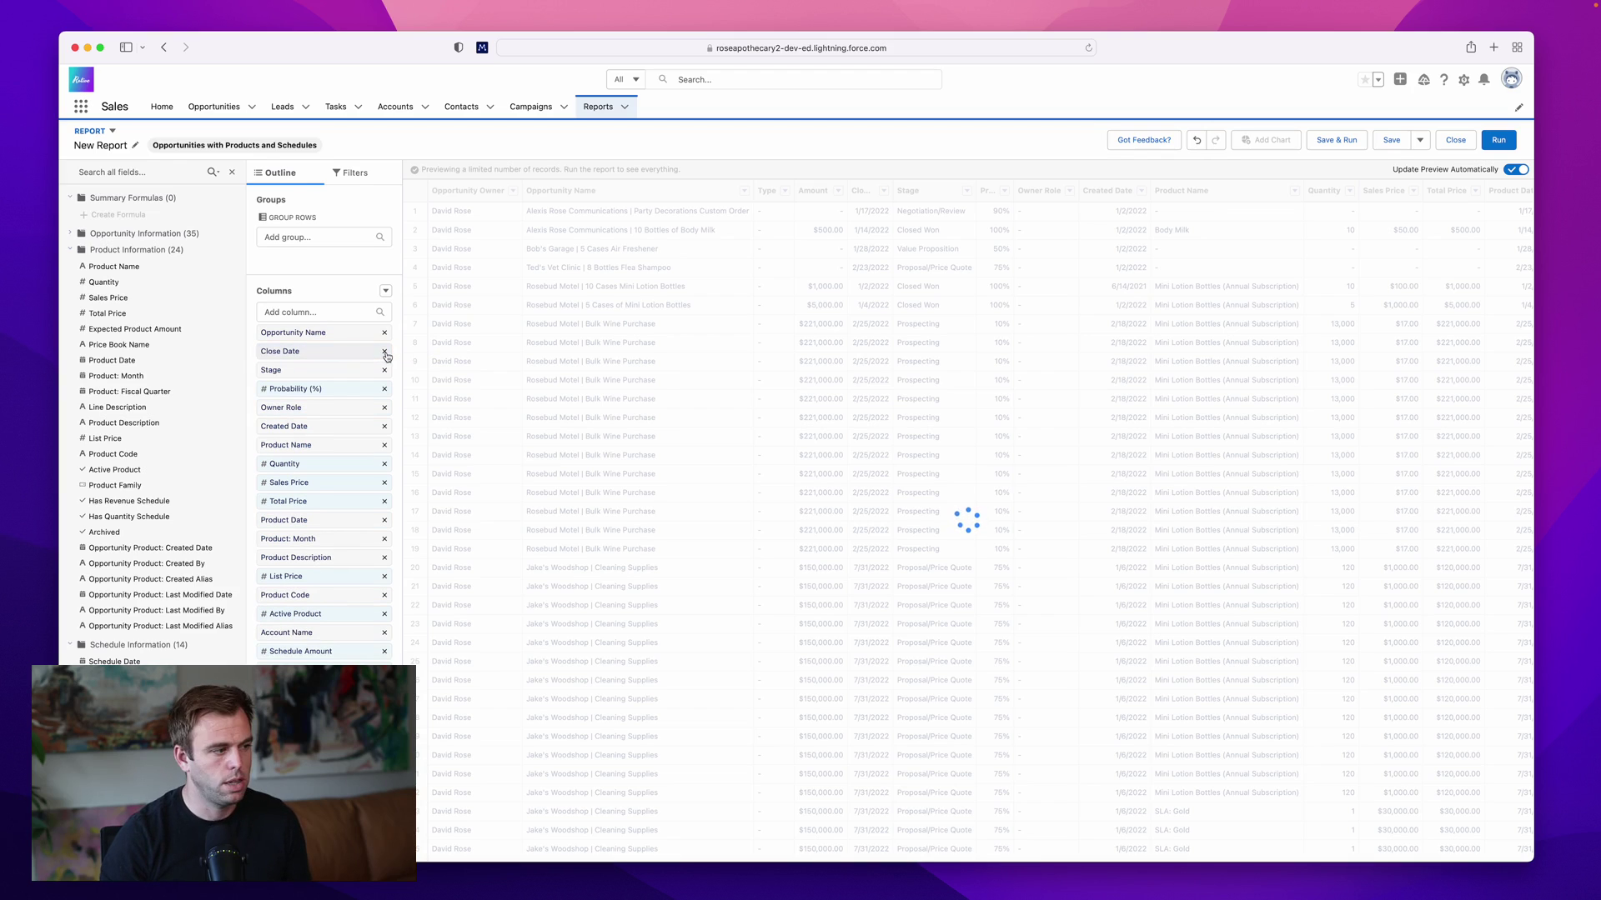
click(386, 351)
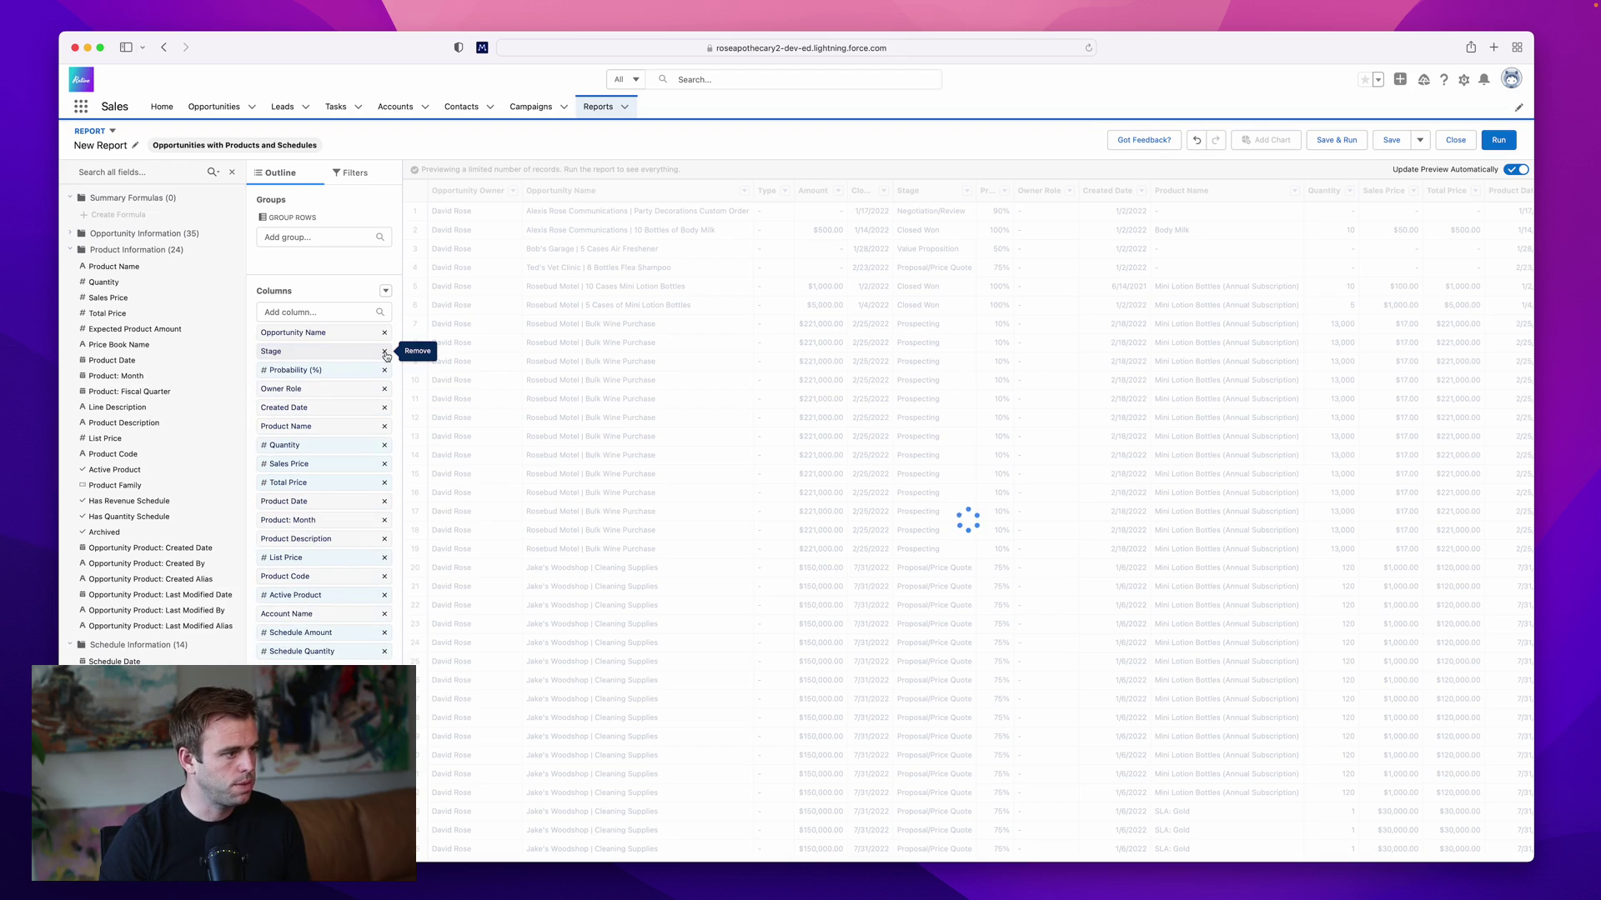
click(385, 350)
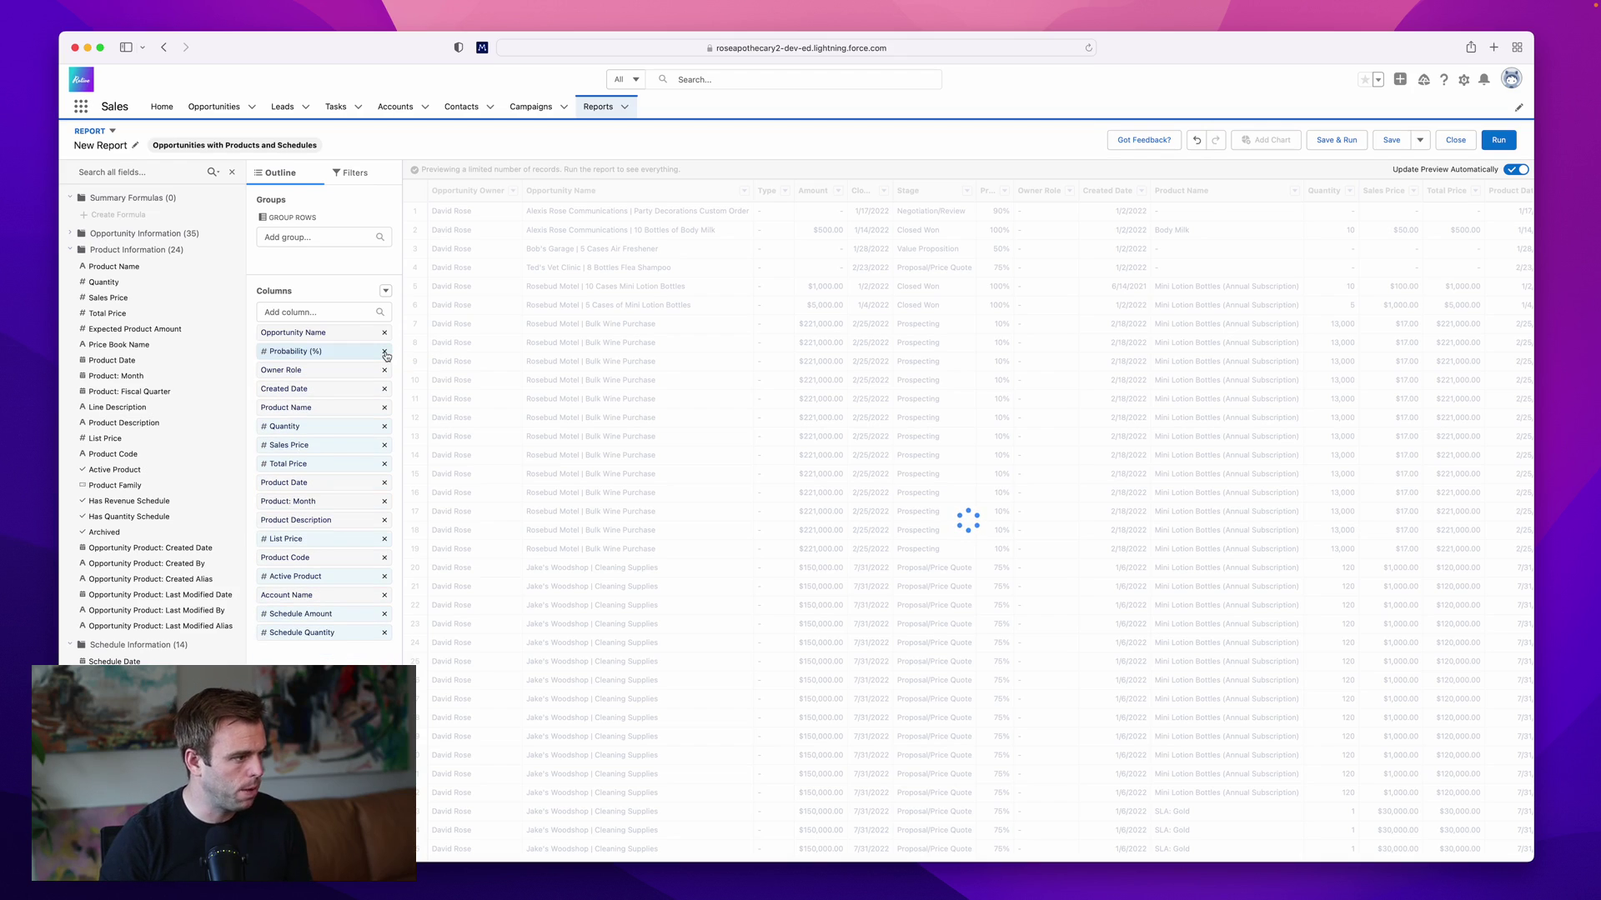
click(384, 371)
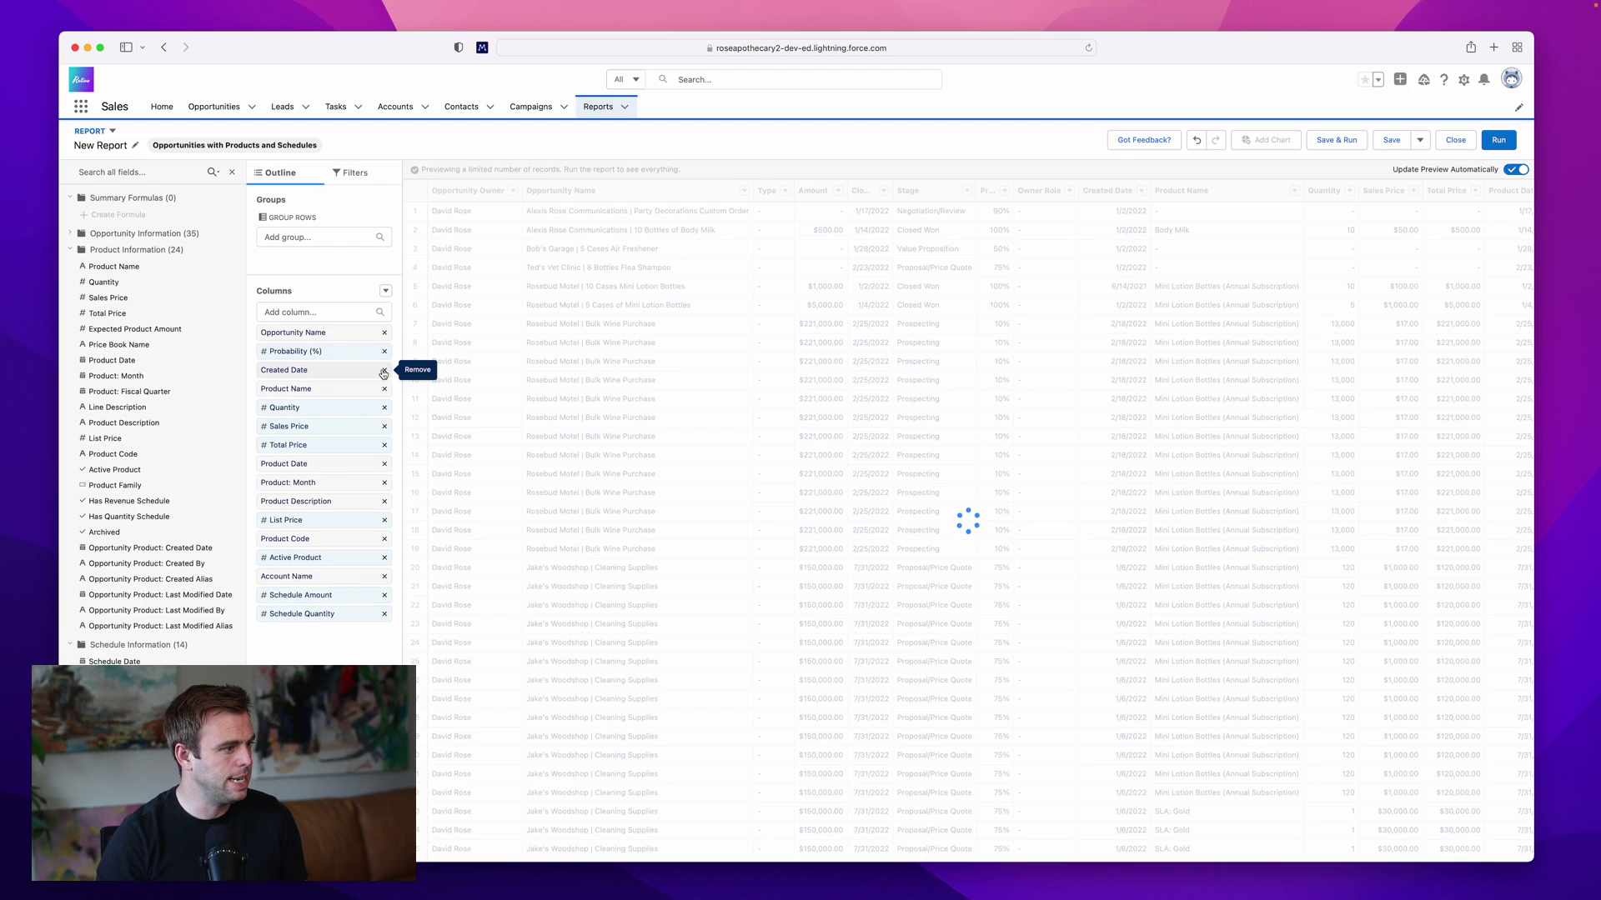
click(384, 370)
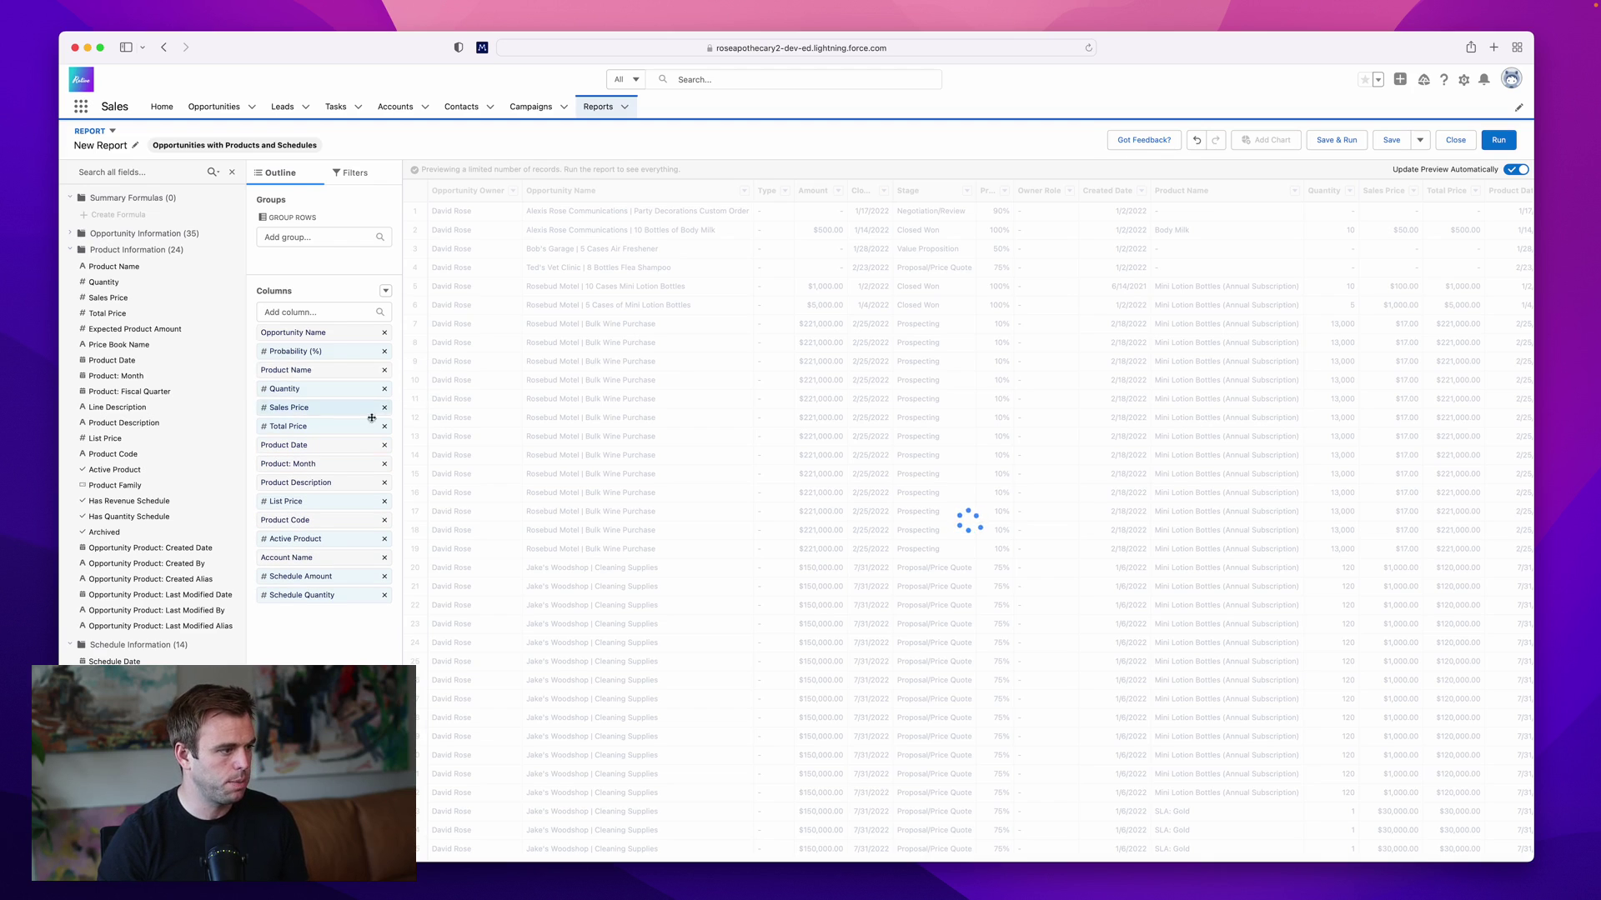
Remove the Product: Month, Product Description, Product Date, List Price and Total Price columns.
click(72, 250)
scroll(125, 288, down, 1)
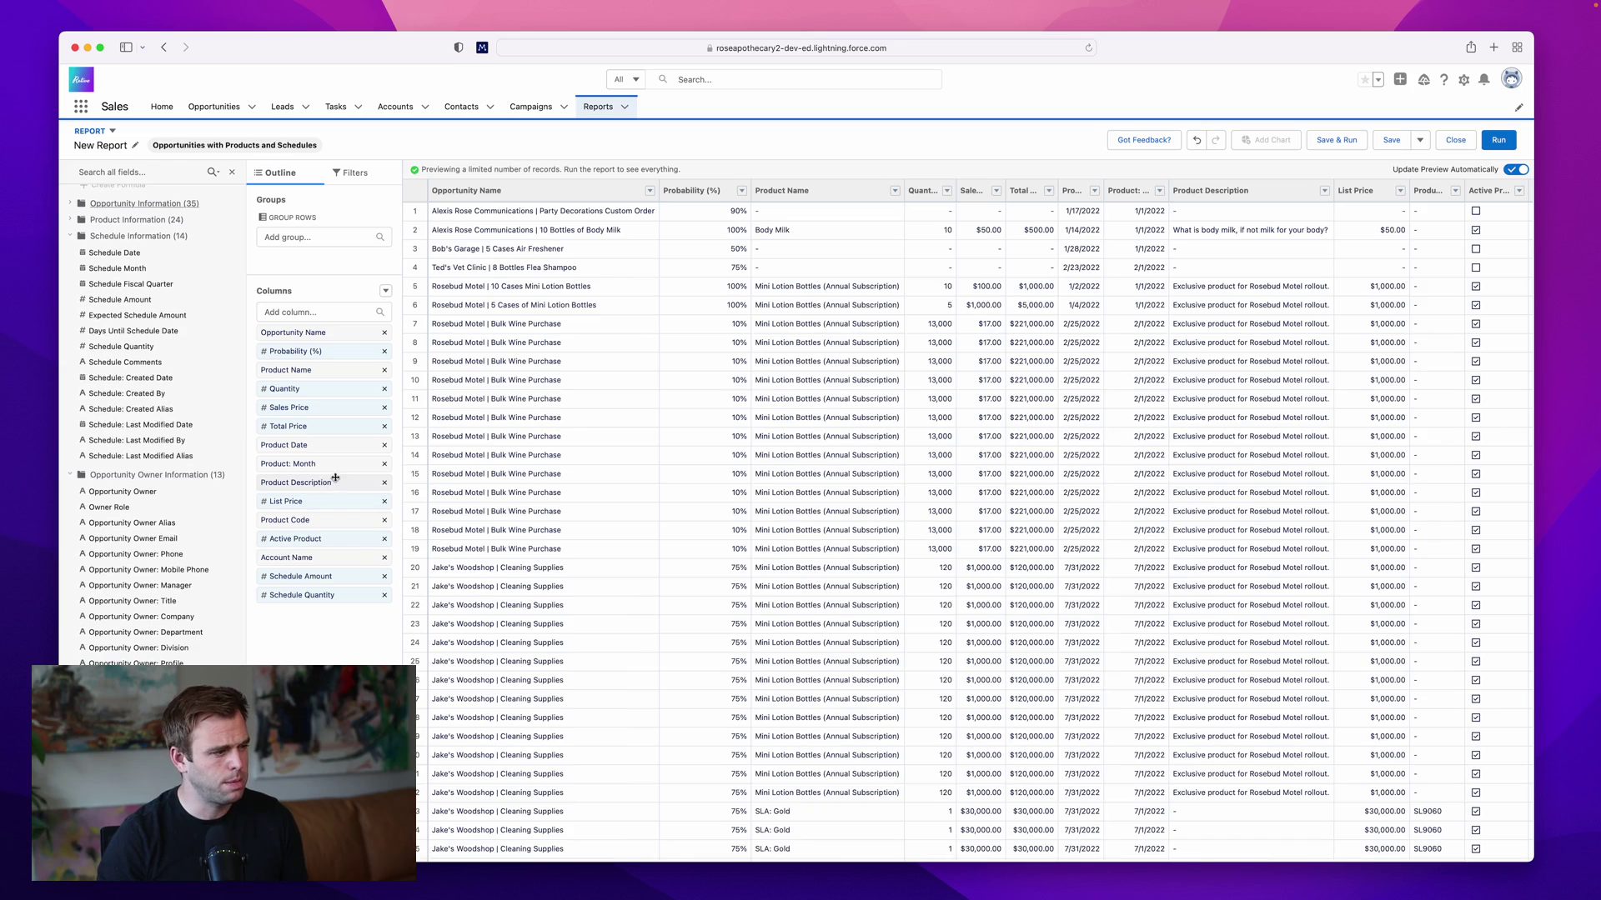
click(384, 463)
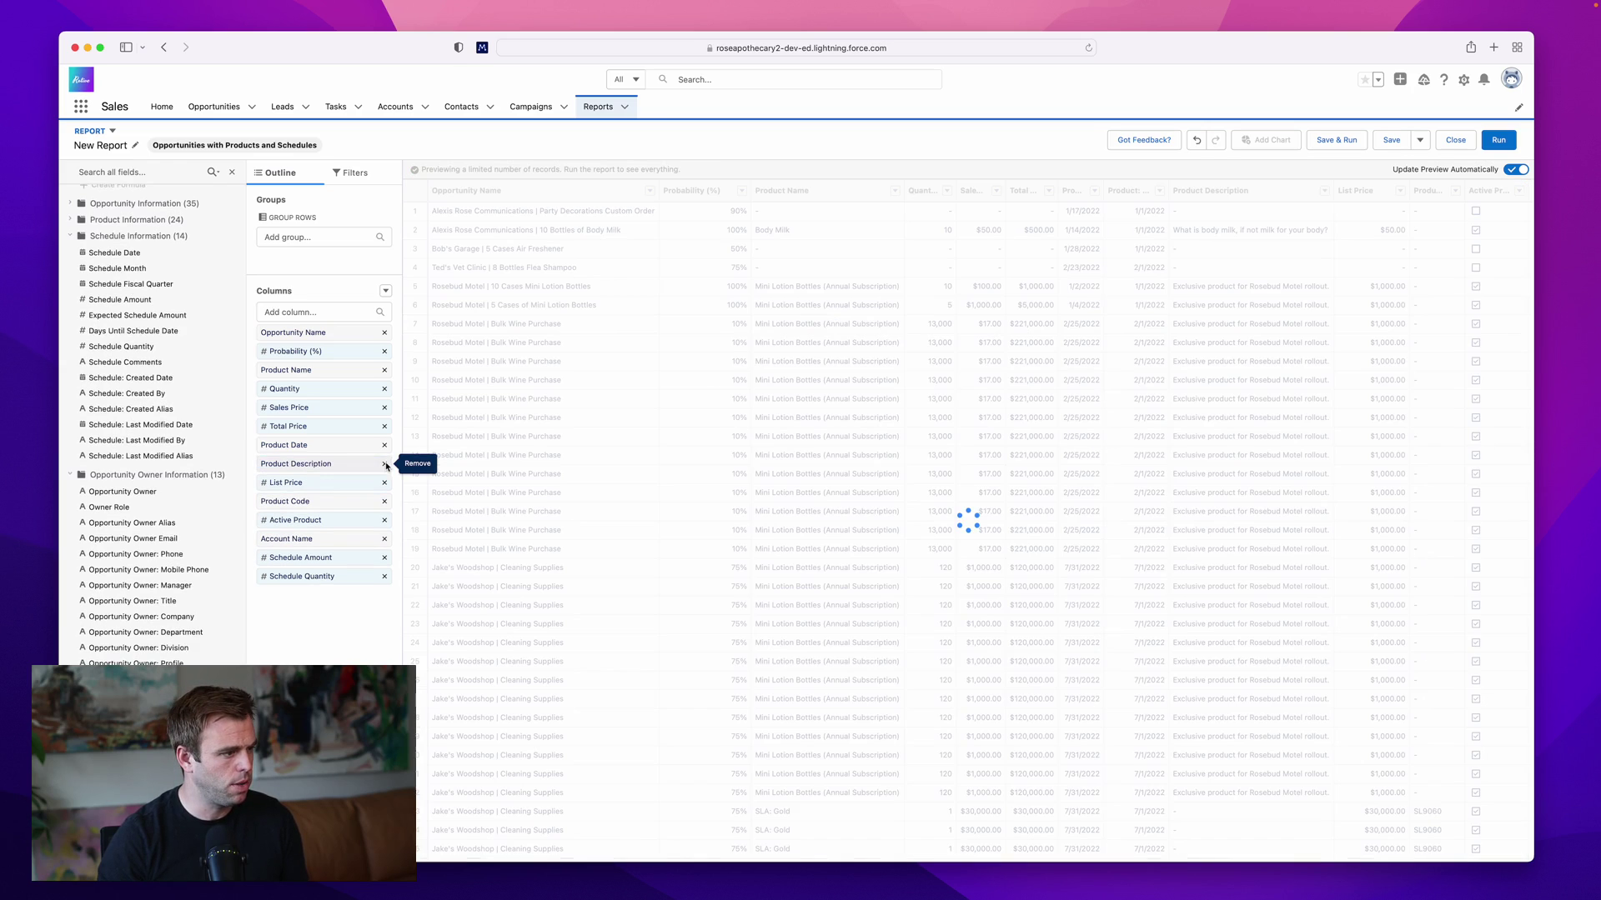
click(385, 463)
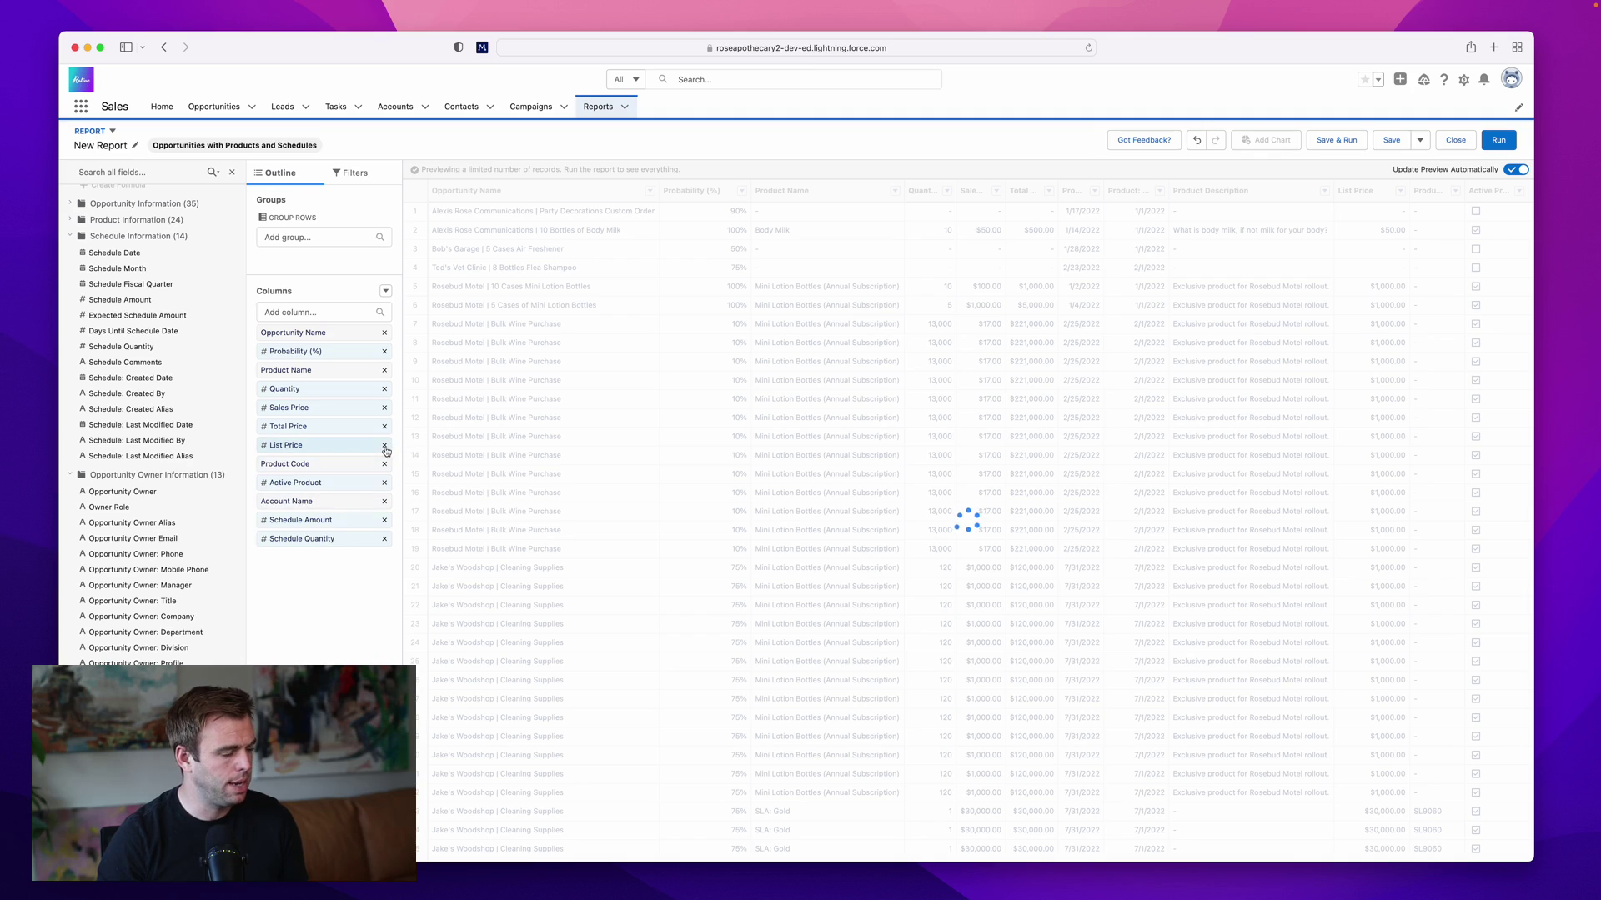
click(384, 444)
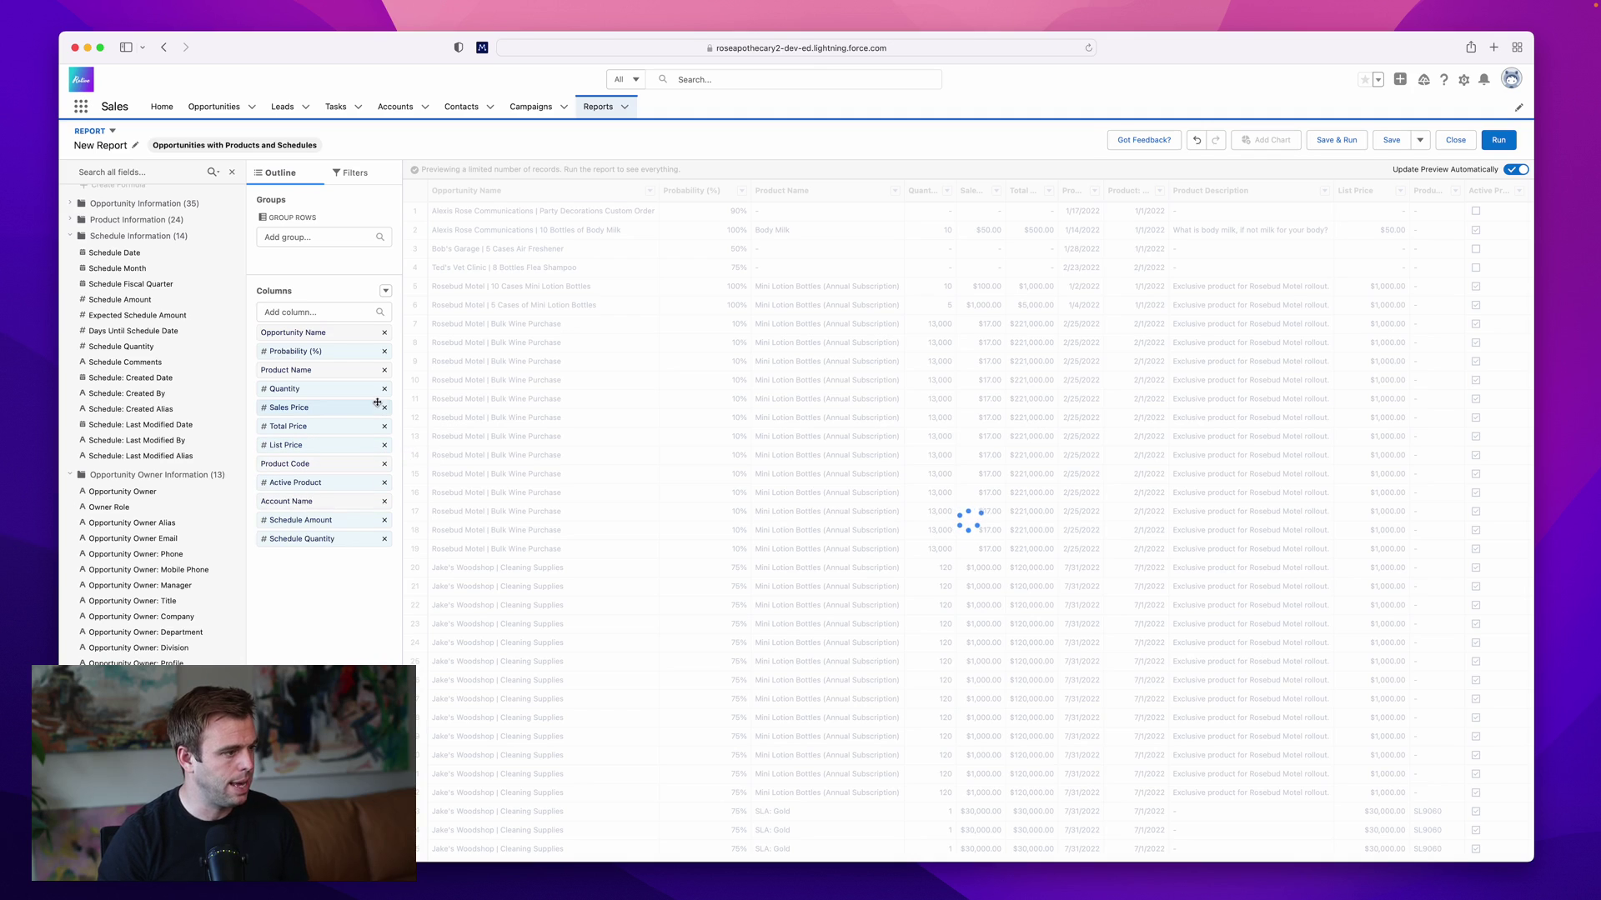
click(384, 444)
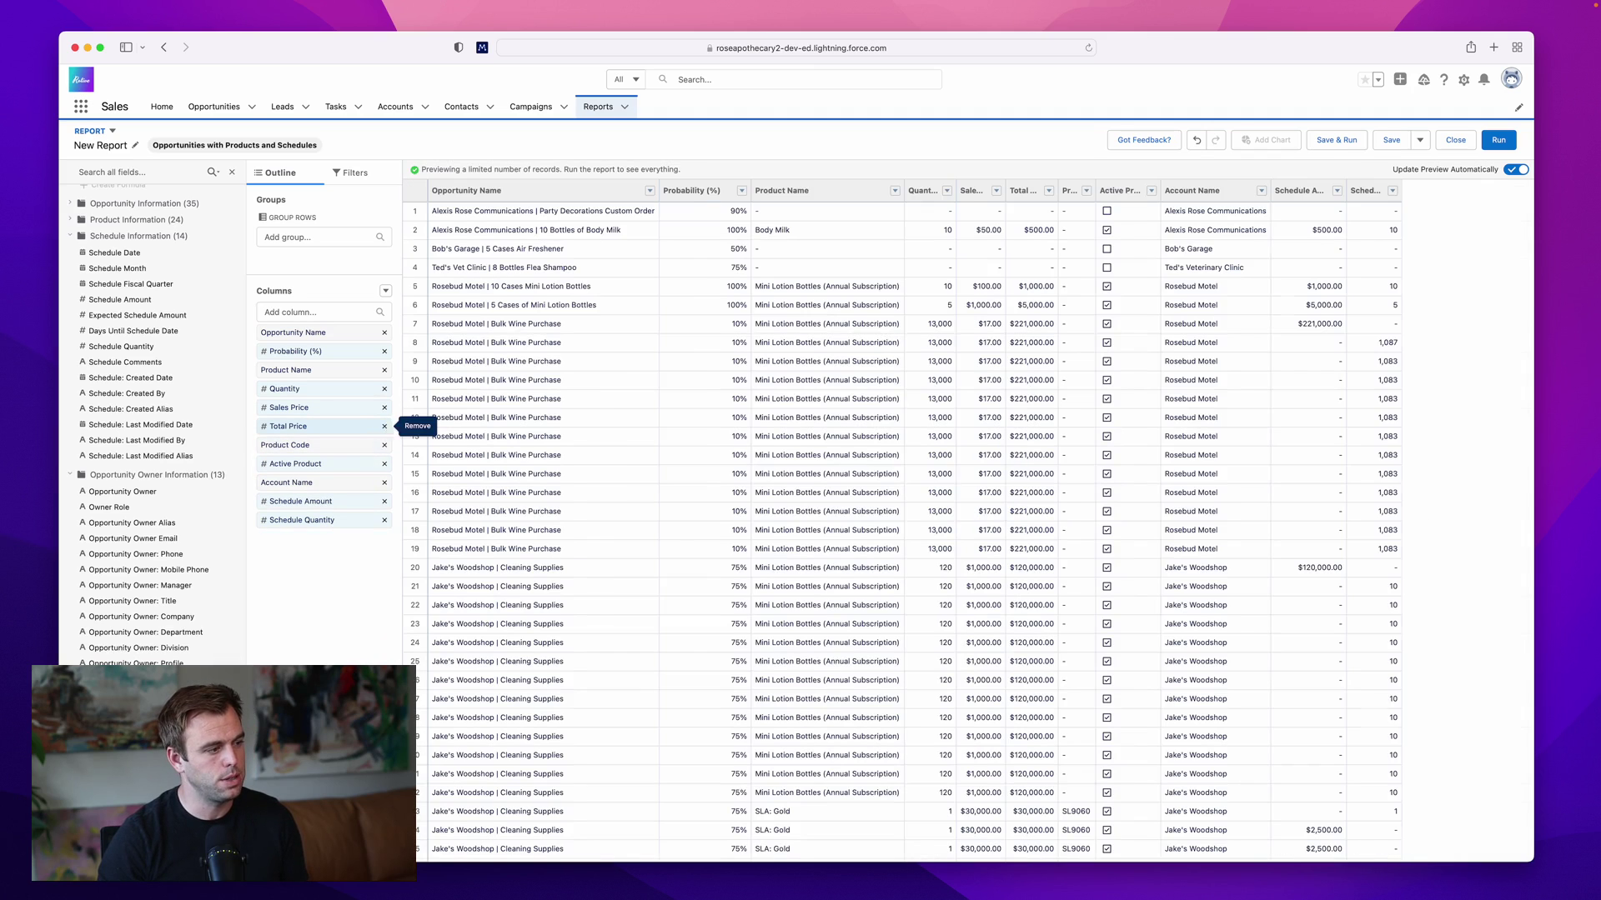
click(384, 426)
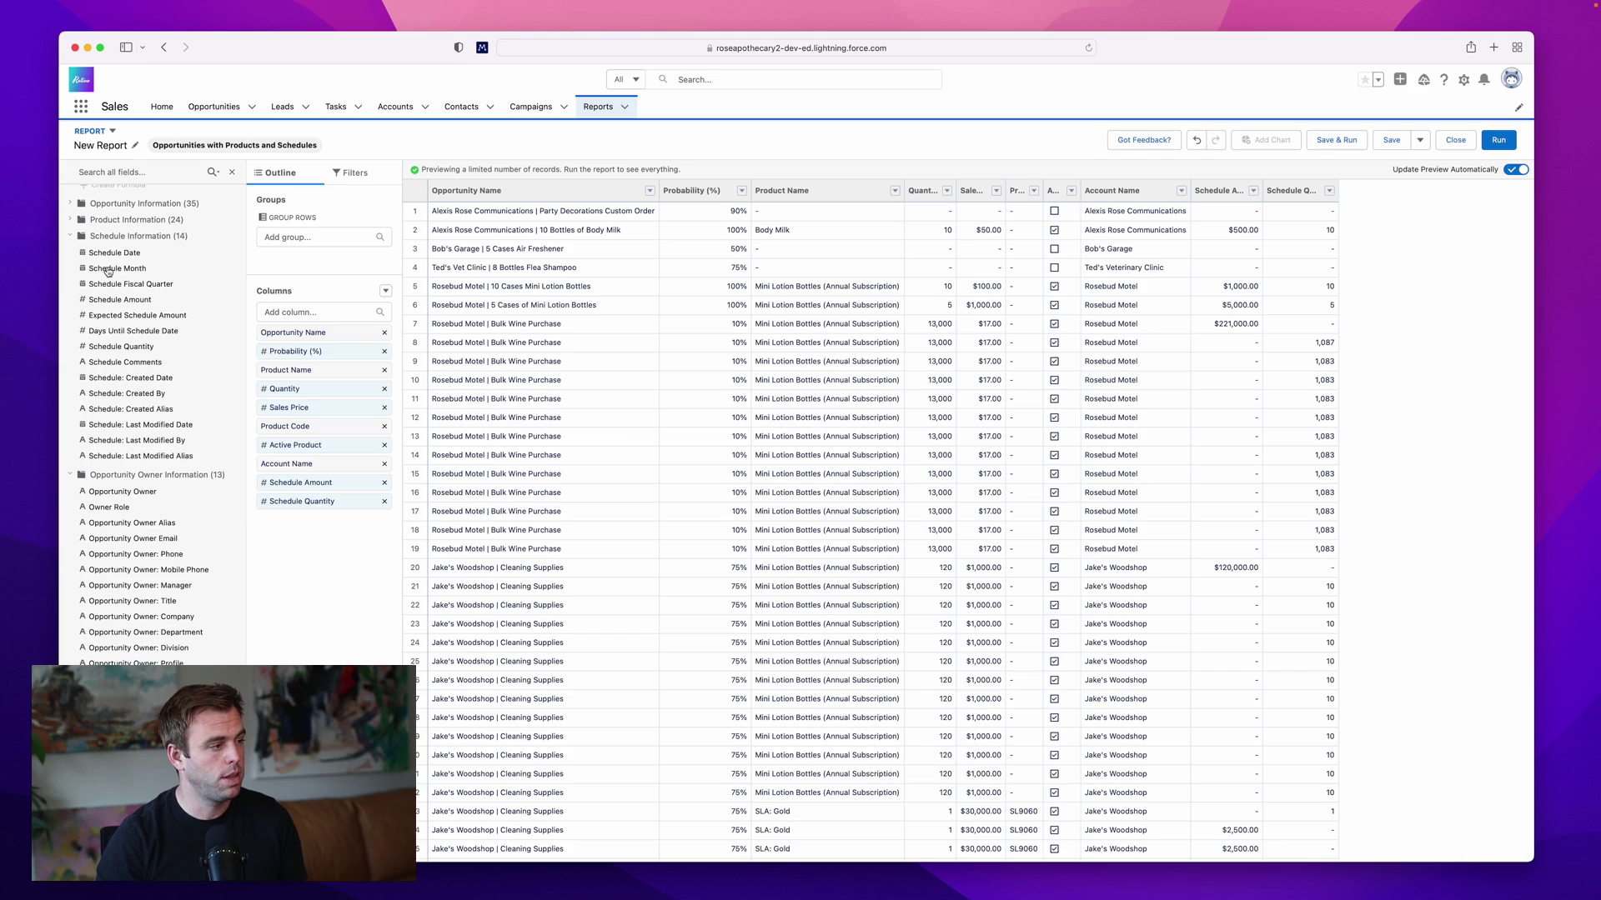
Add Schedule Month as the last column and Product Description back as a column.
drag(108, 271, 283, 512)
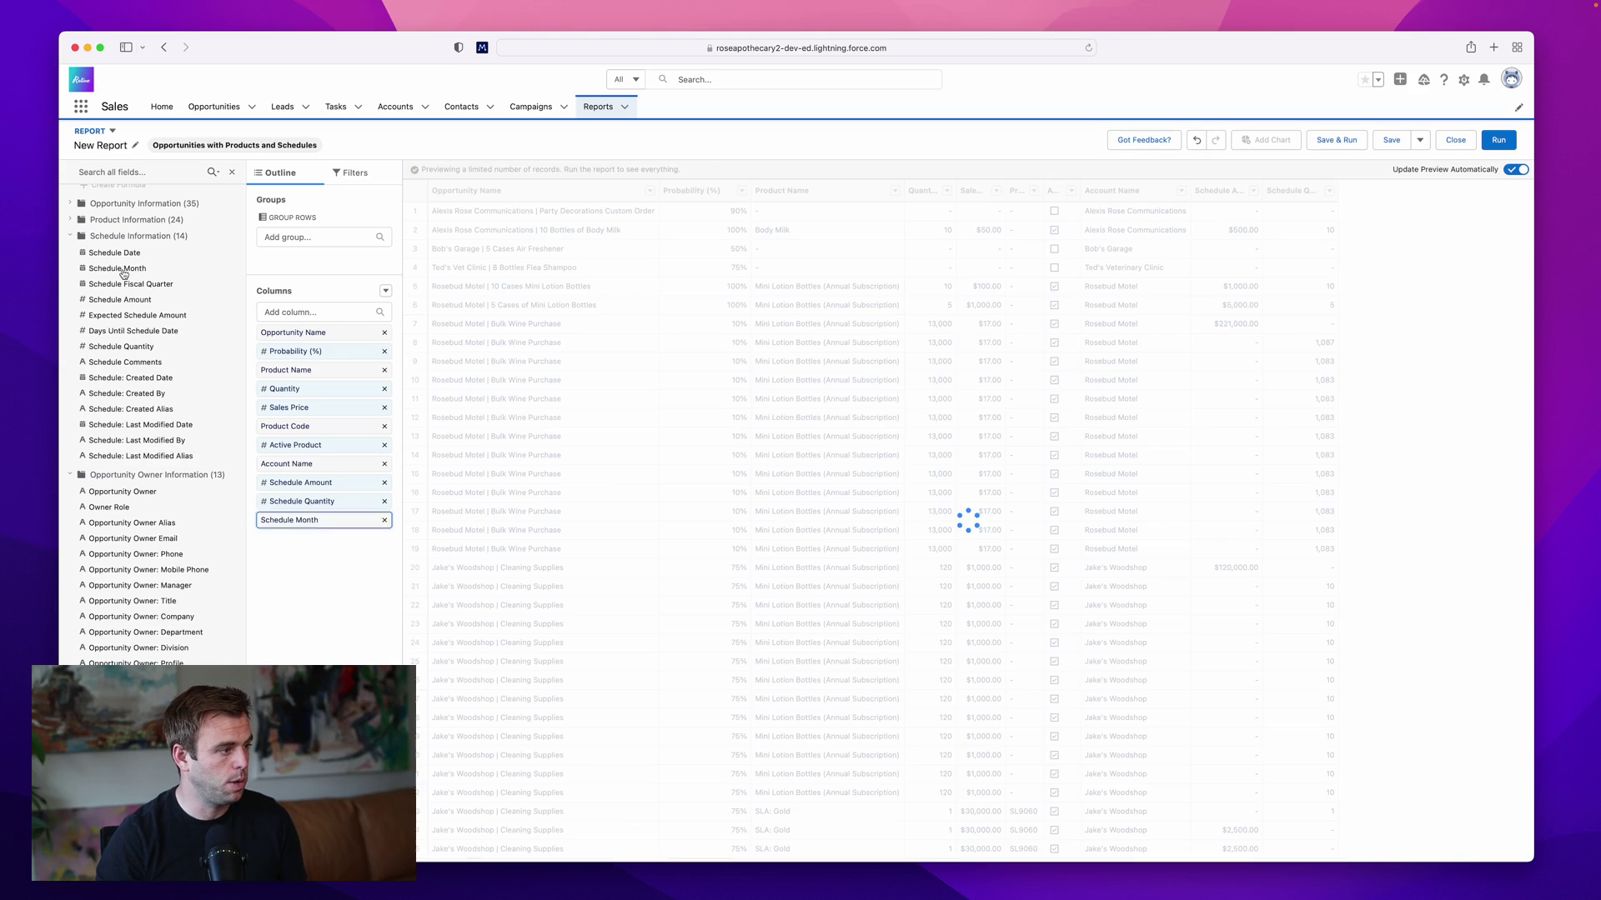
click(125, 219)
scroll(125, 333, down, 2)
double_click(125, 268)
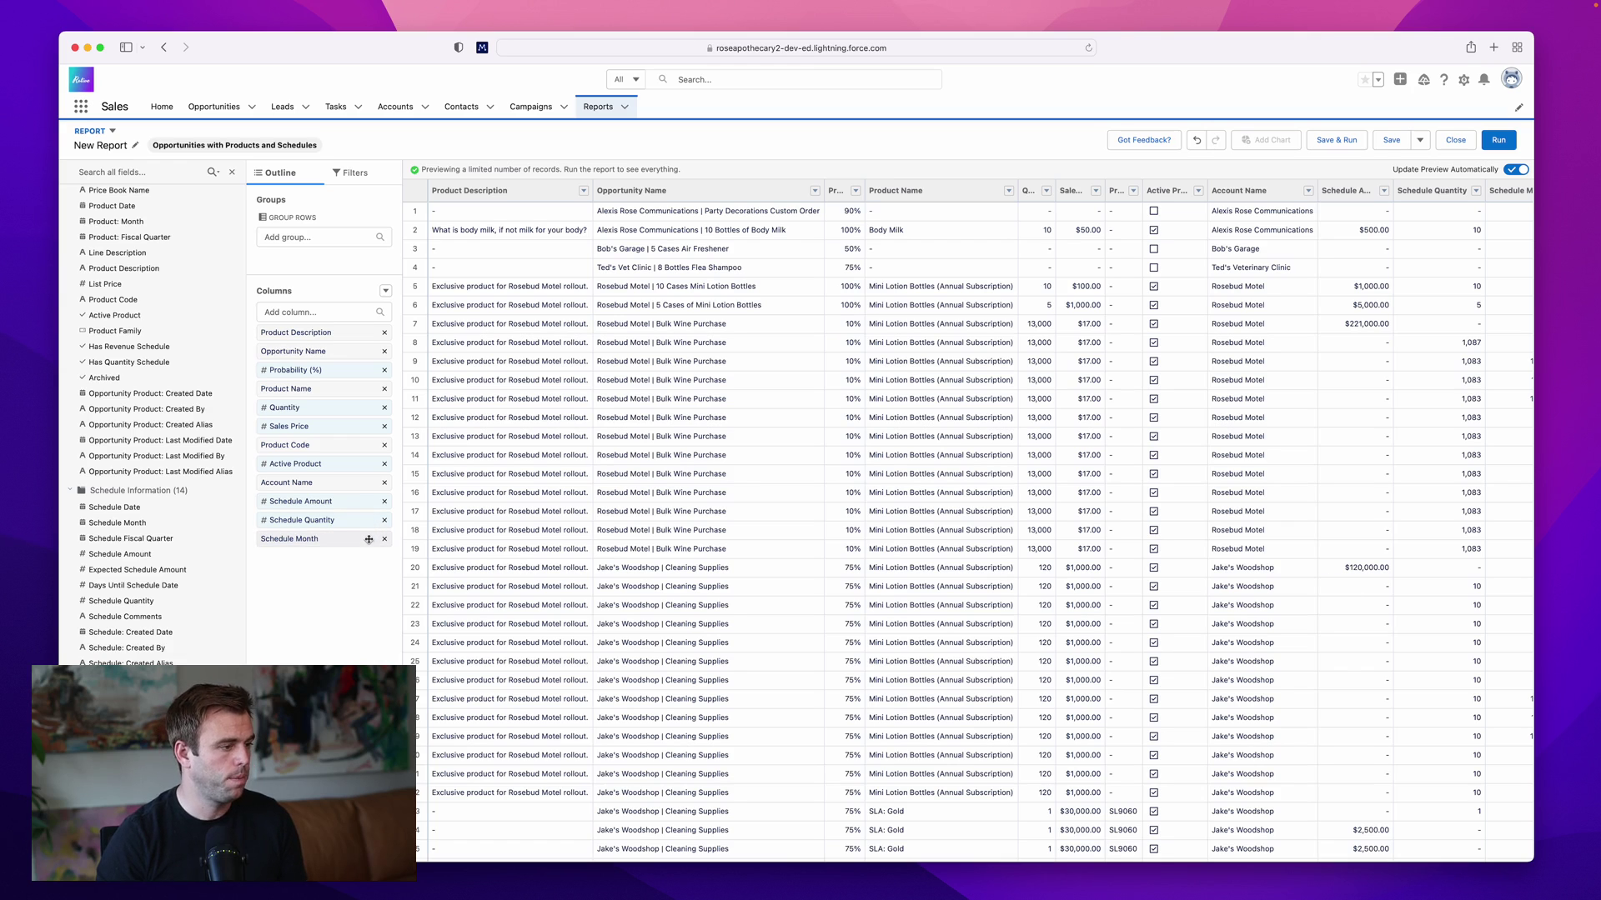
scroll(1208, 550, right, 2)
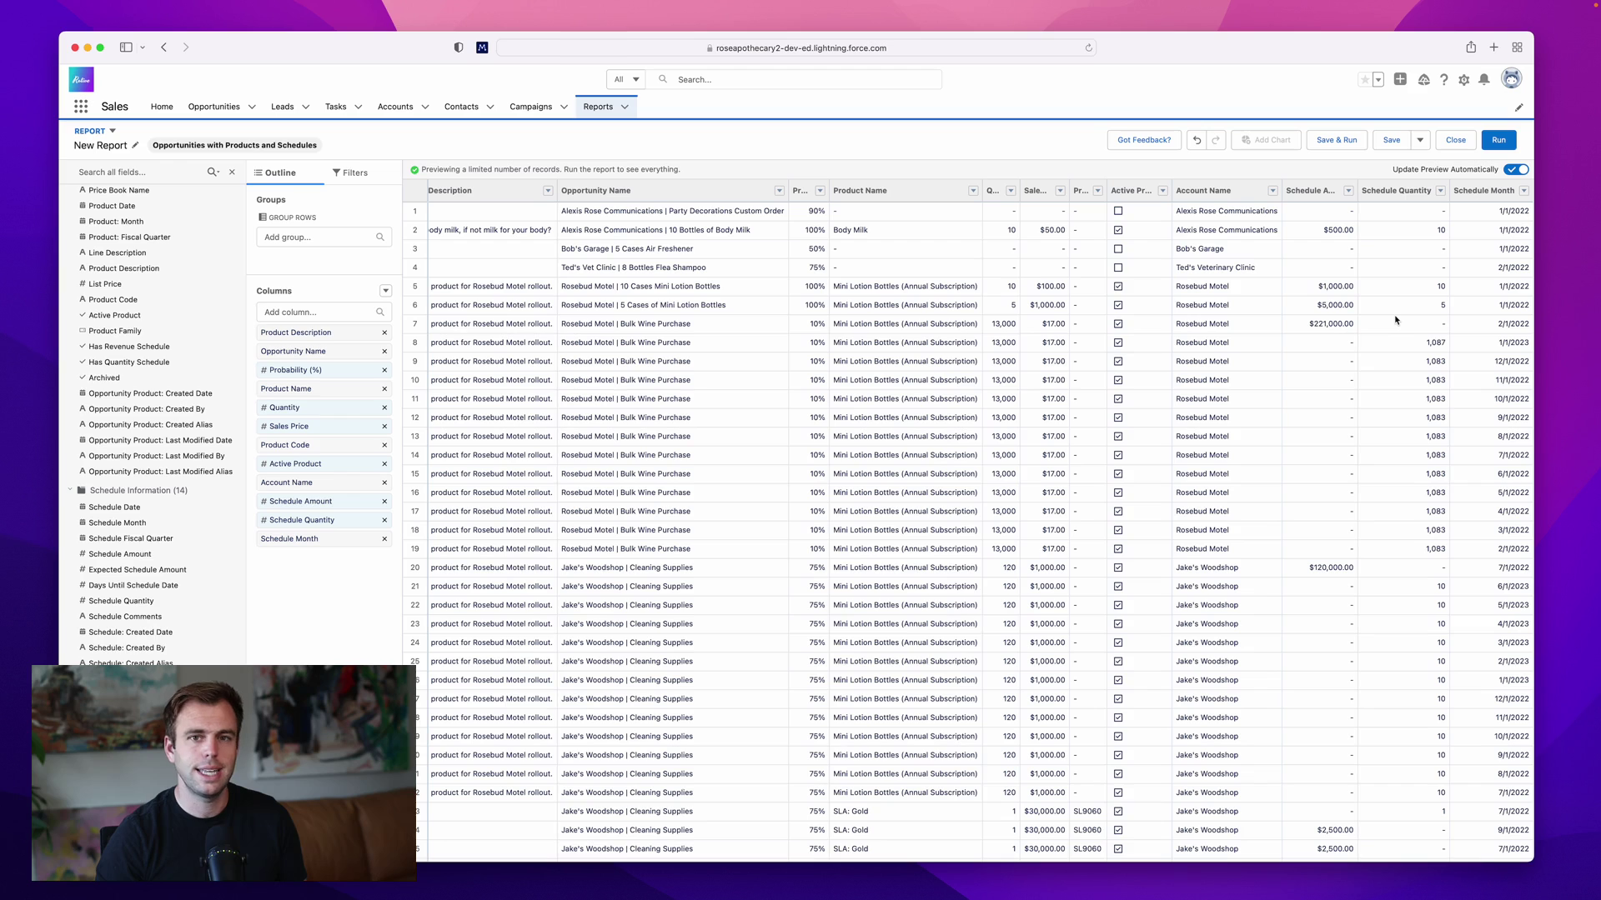
click(1523, 191)
Group rows by Schedule Month, with dates grouped by Calendar Month.
click(1494, 251)
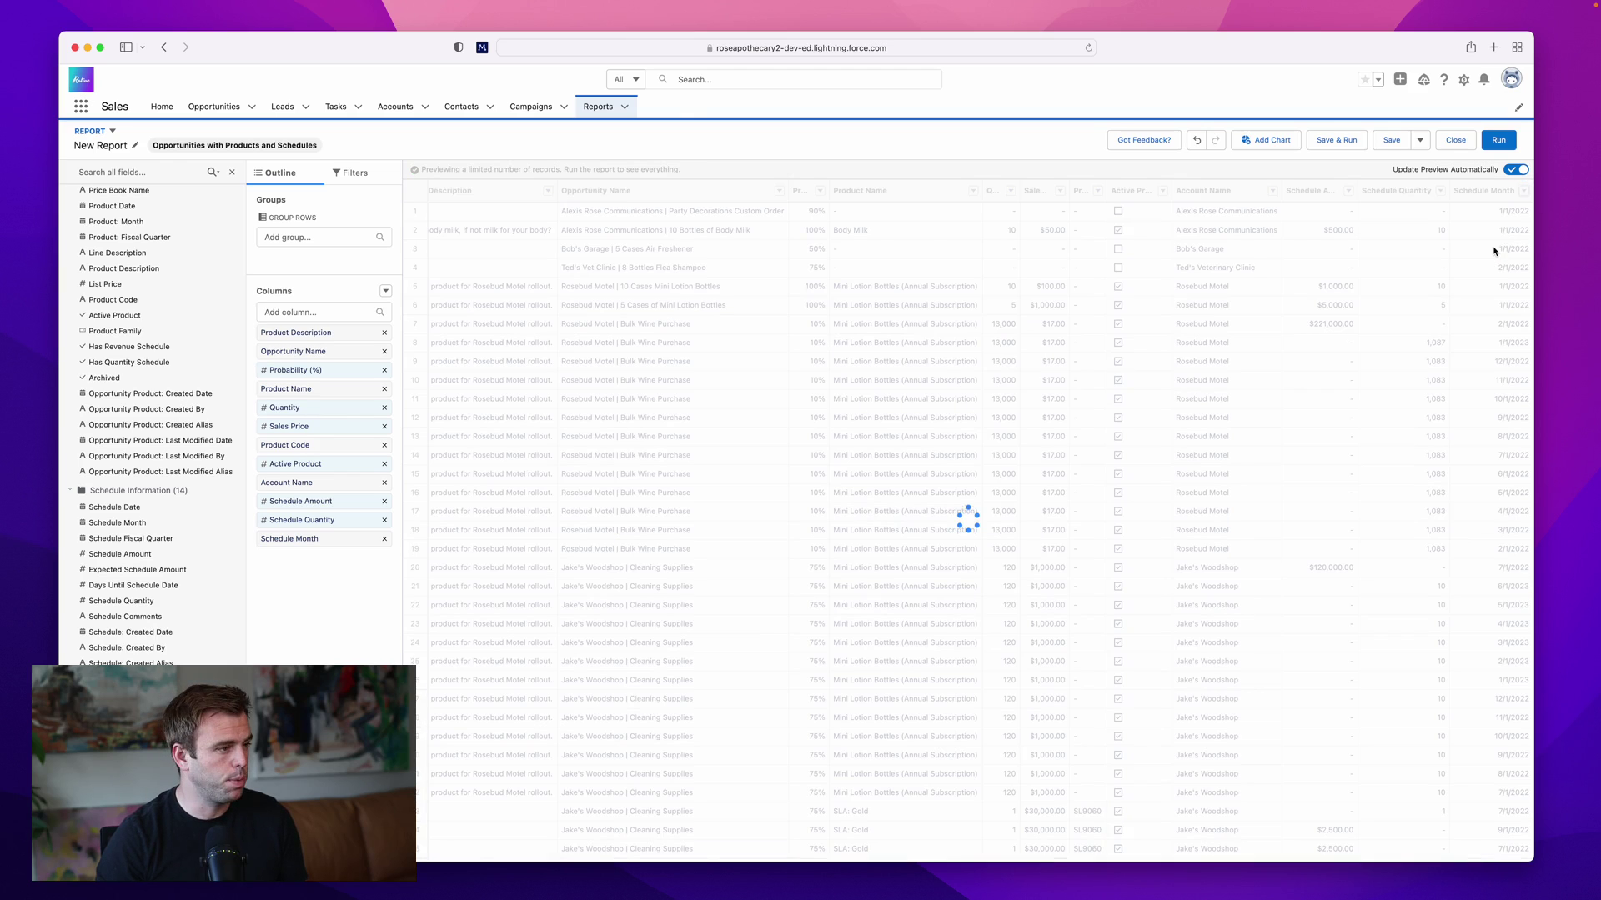
click(486, 191)
mouse_move(524, 296)
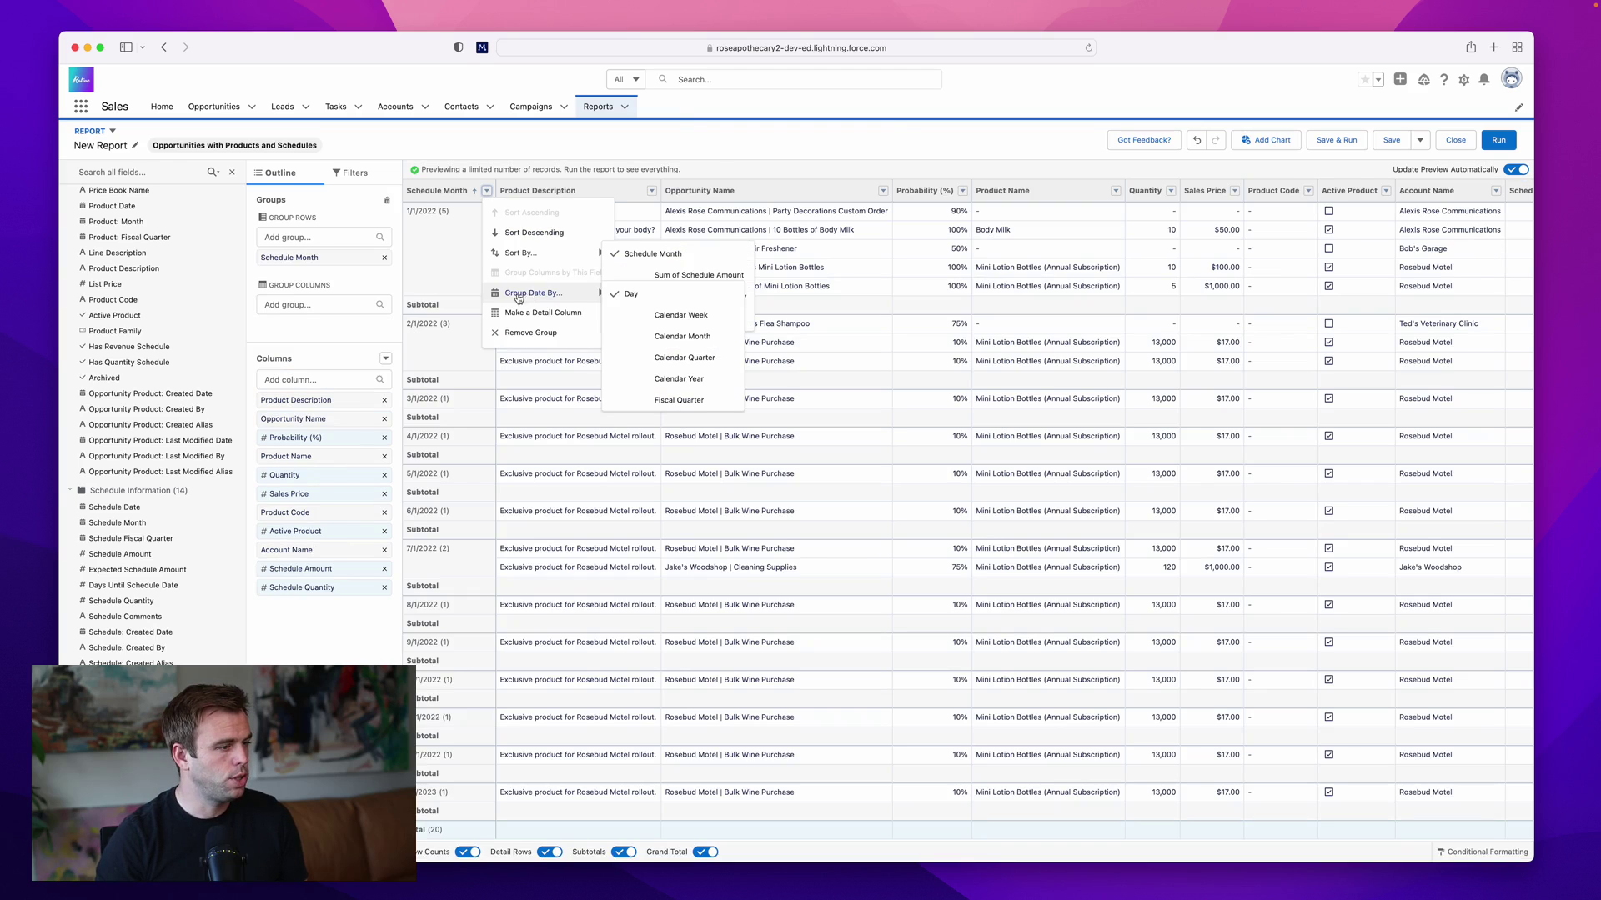
click(692, 337)
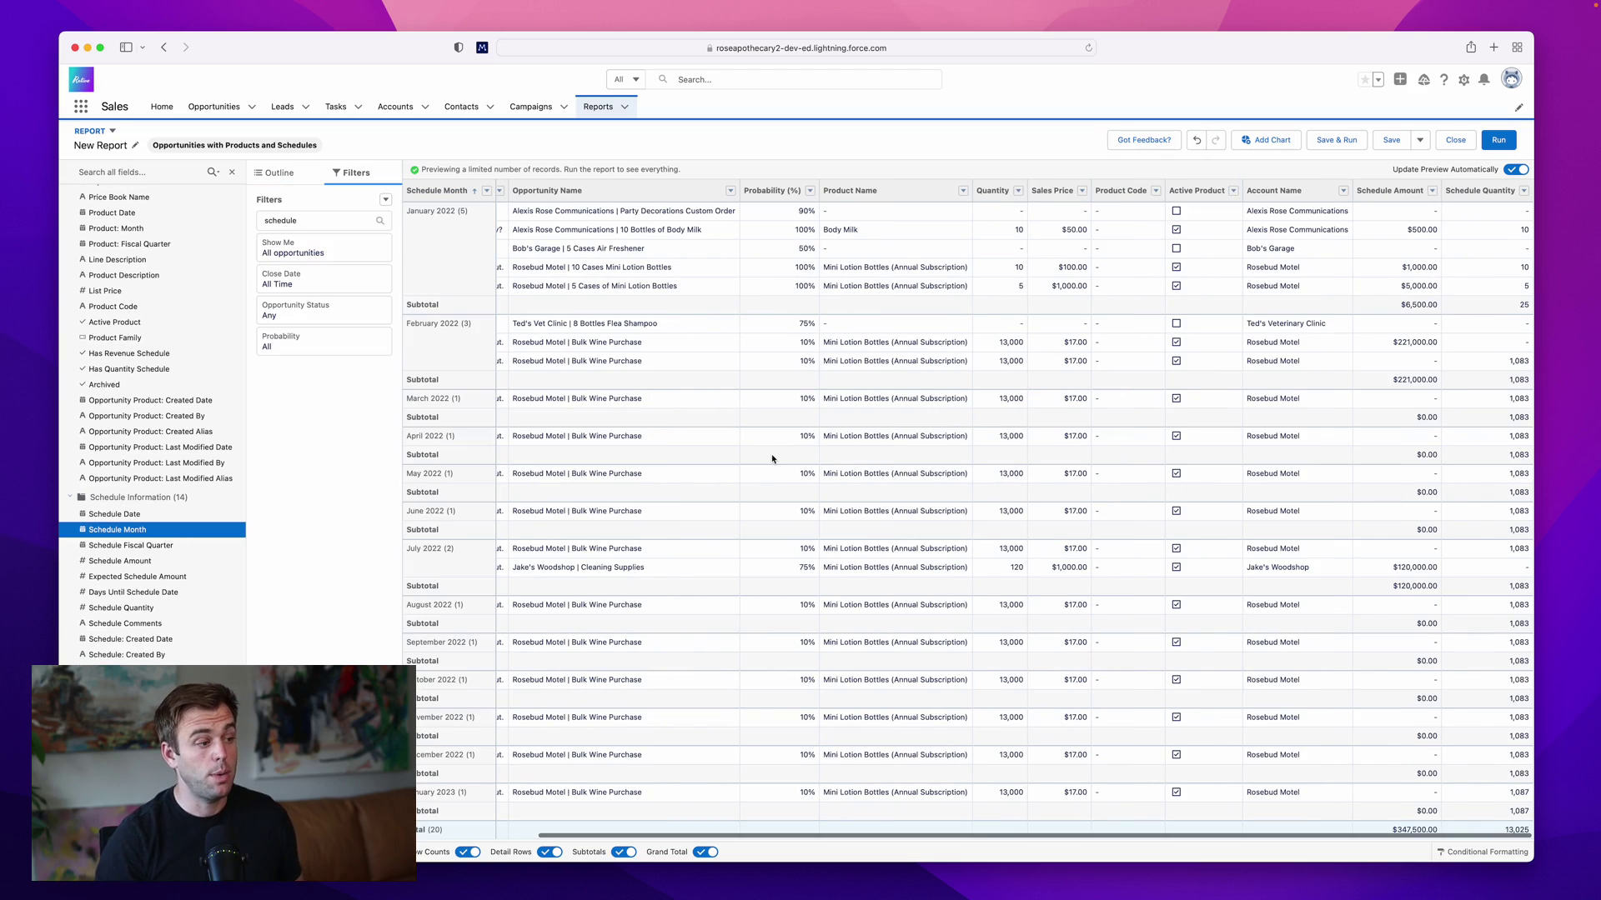
scroll(834, 434, left, 1)
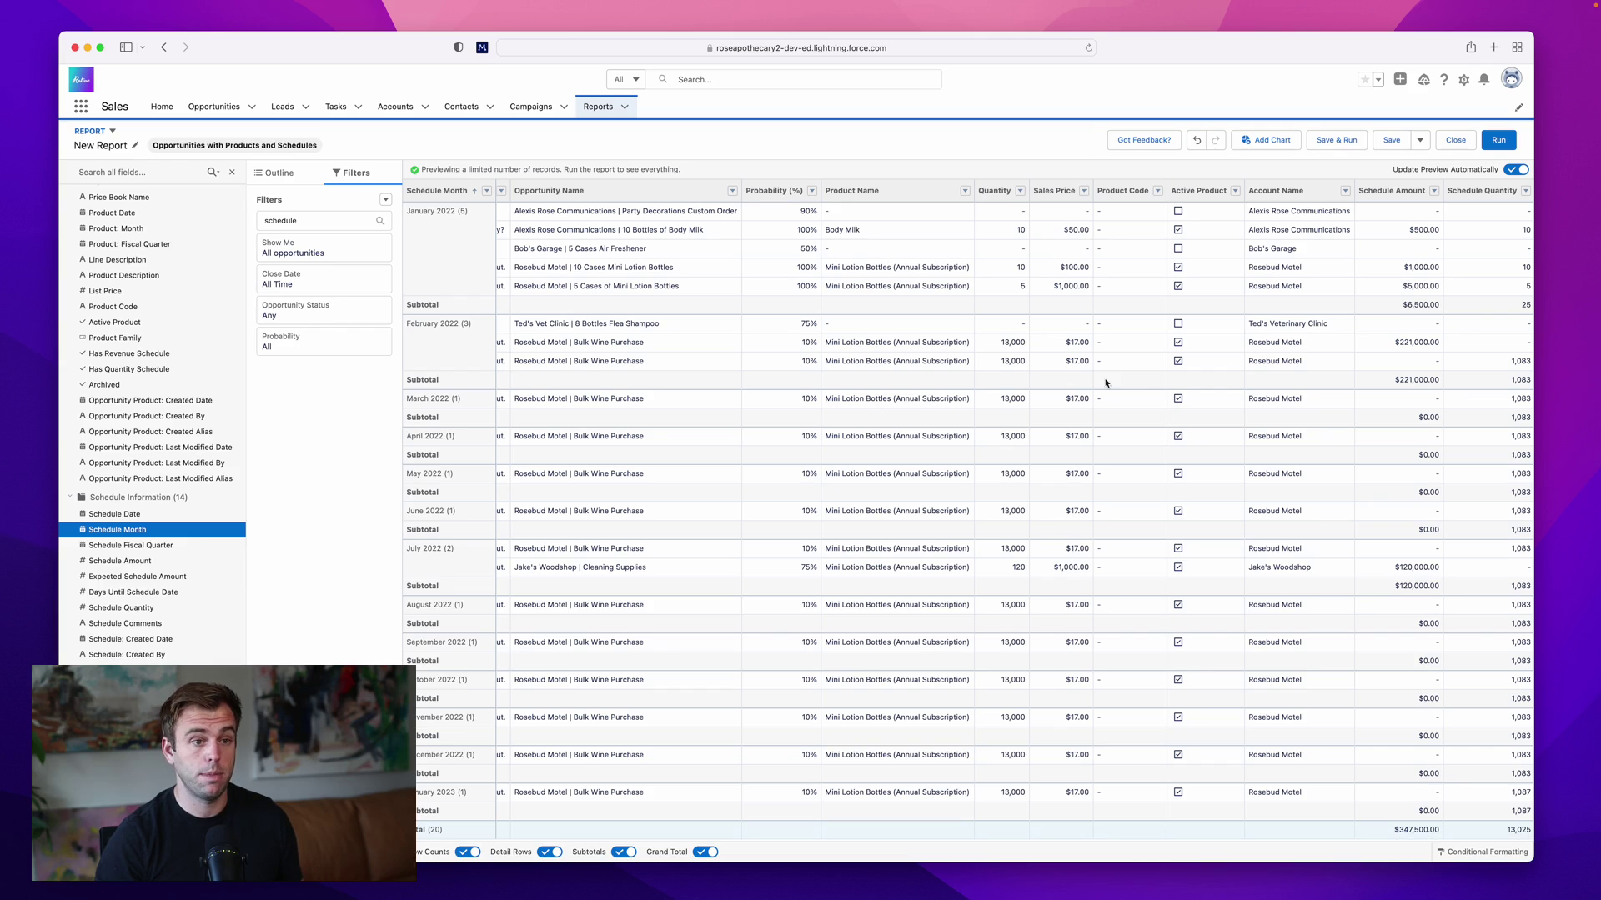
scroll(1251, 292, right, 1)
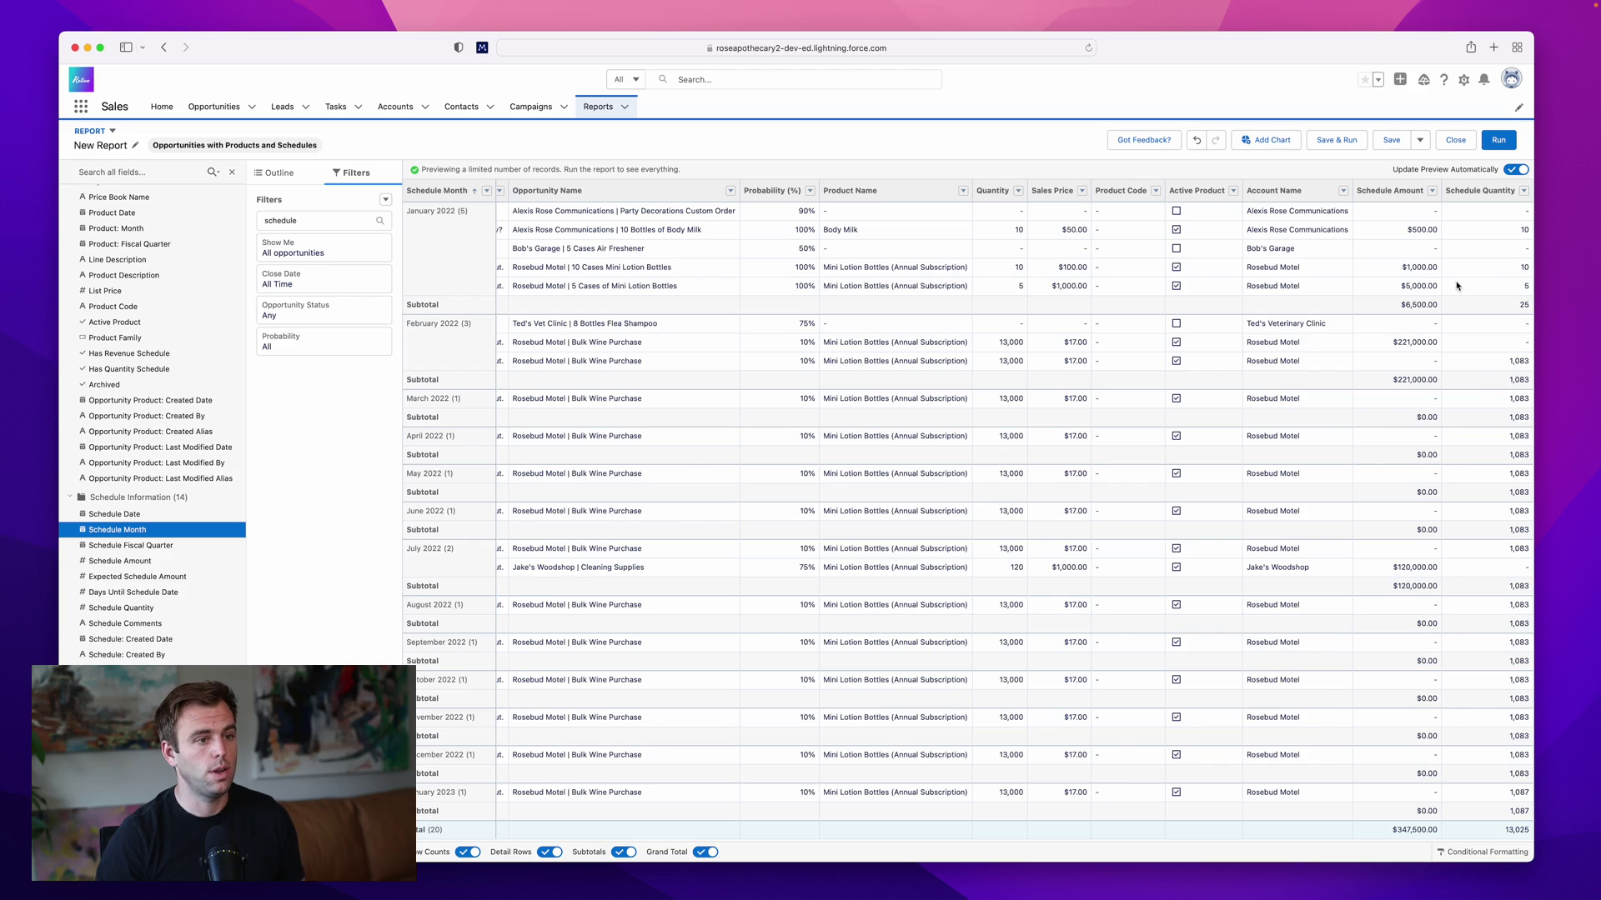
click(1282, 140)
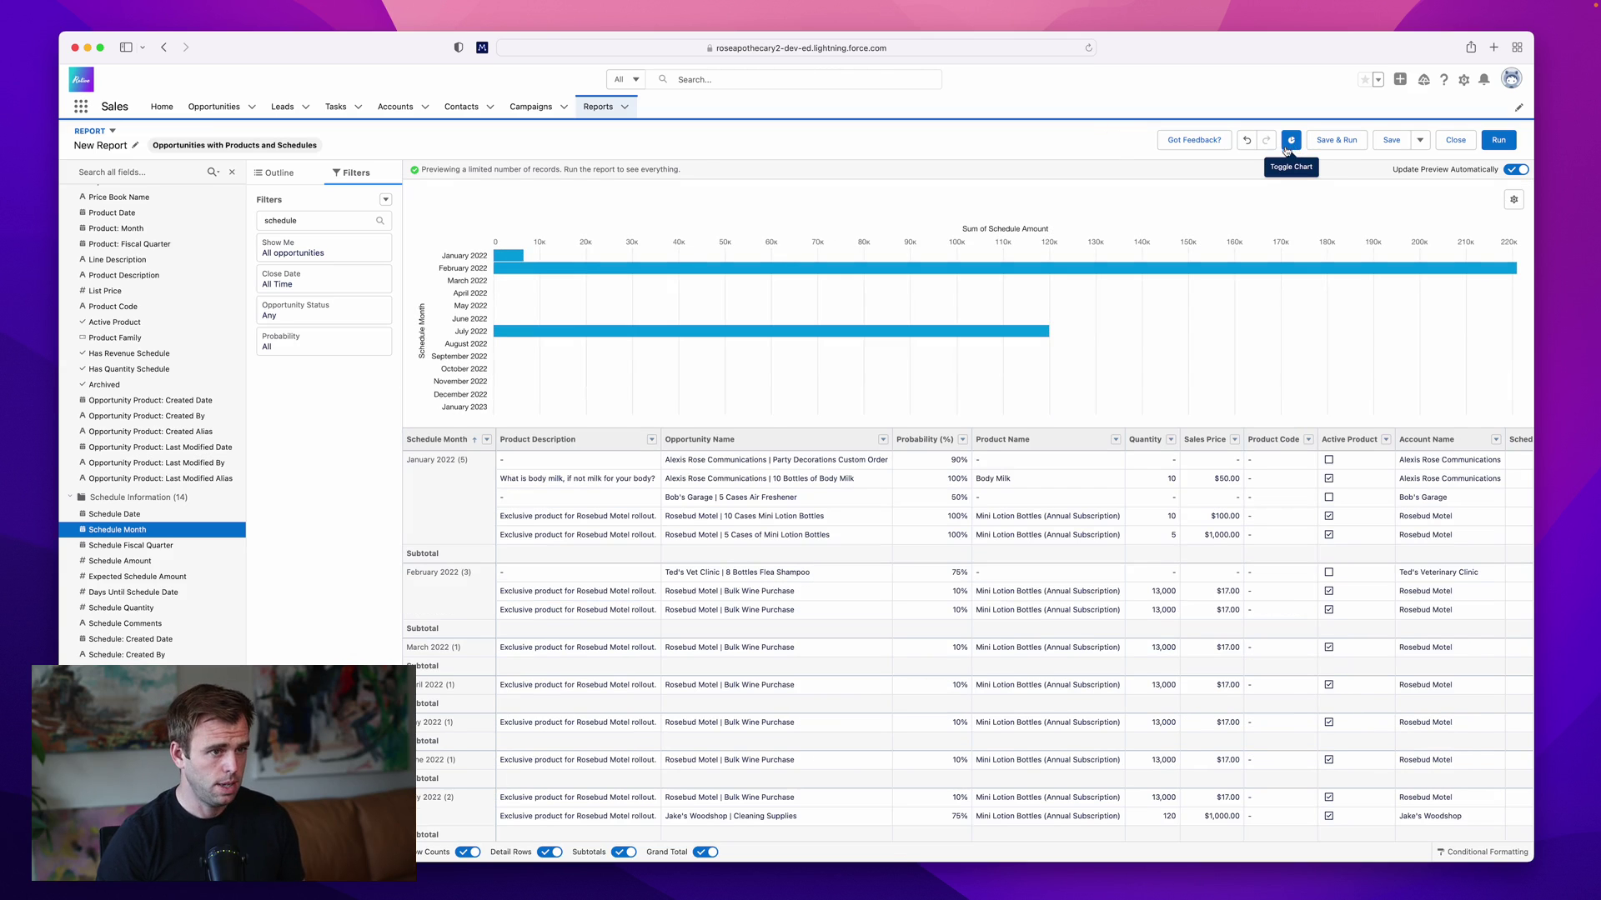
Make it a column chart, trying Sum of Schedule Quantity, then settling on Sum of Schedule Amount.
click(1513, 199)
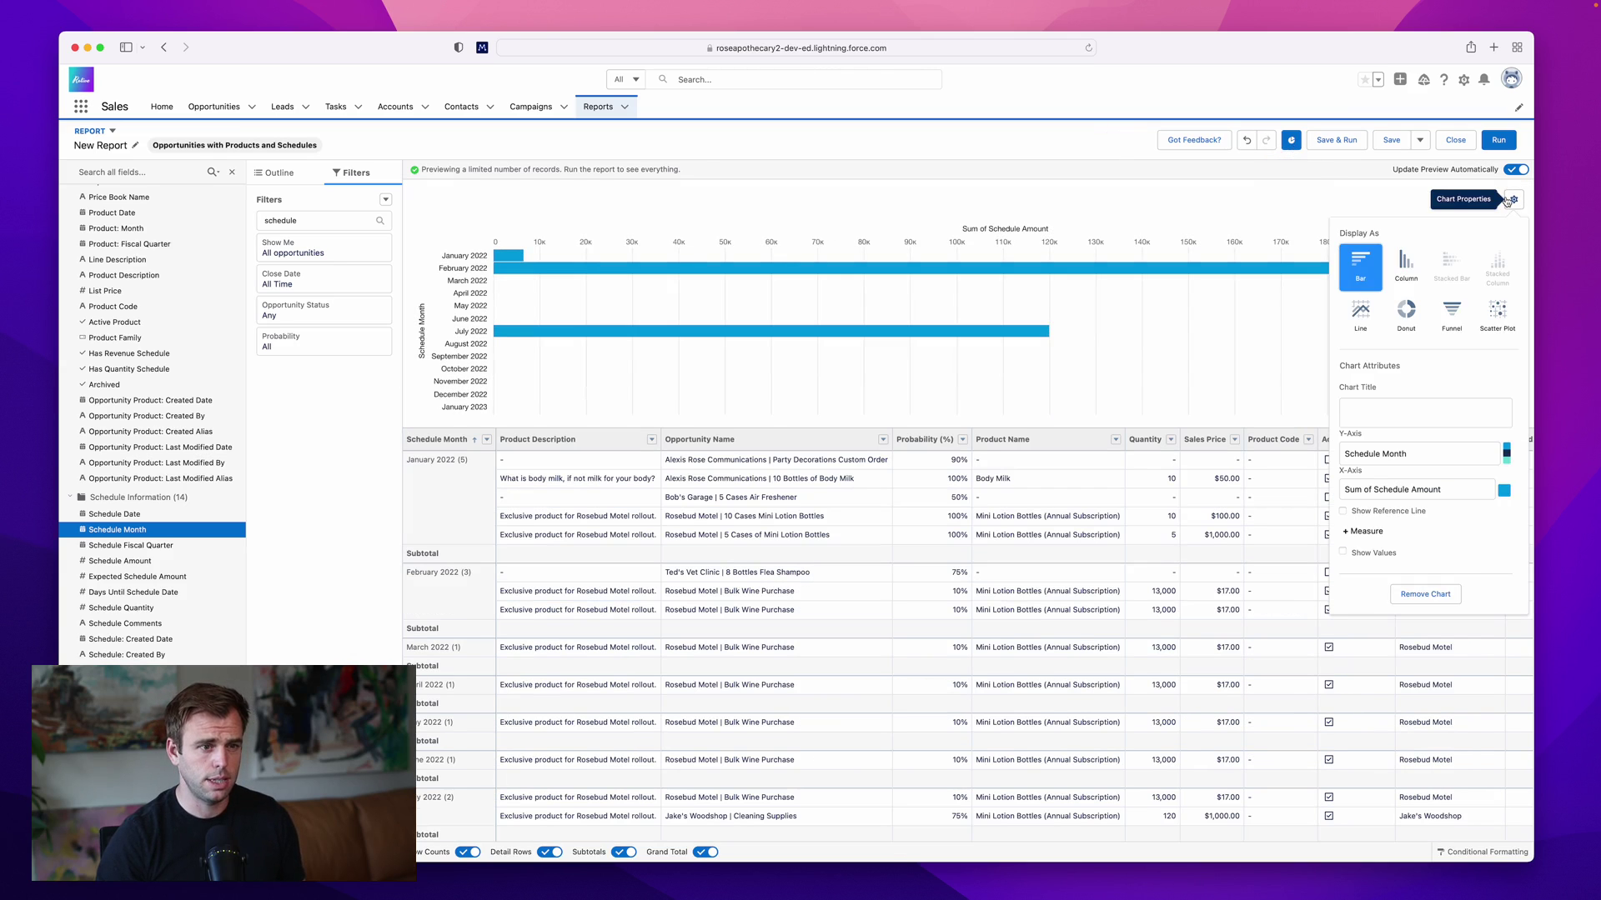
click(1406, 272)
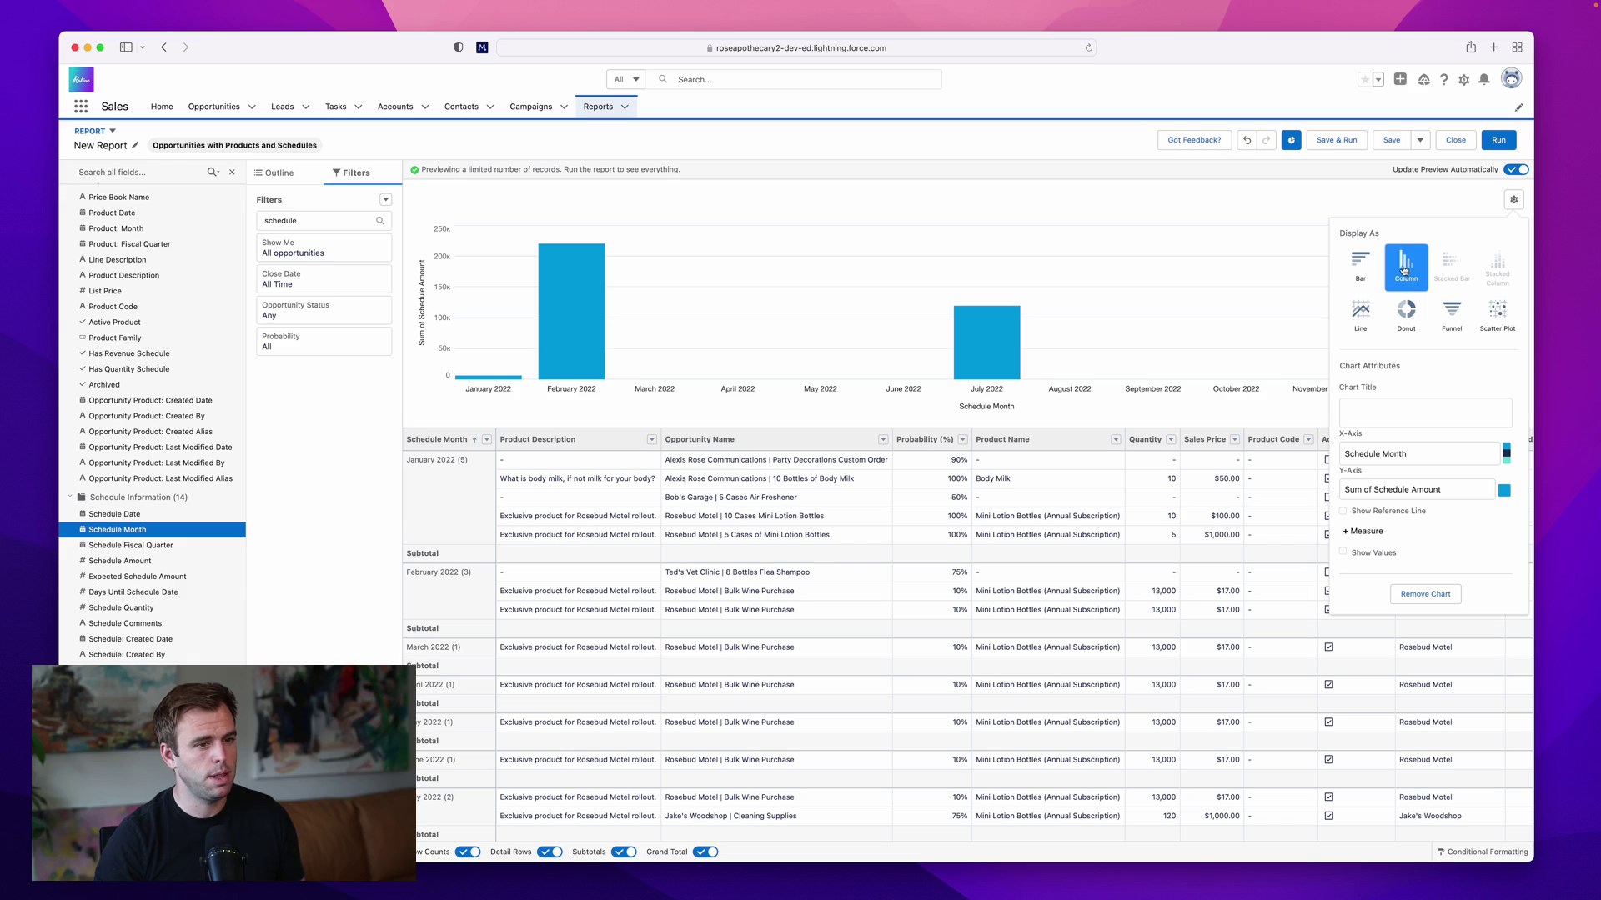
click(1428, 492)
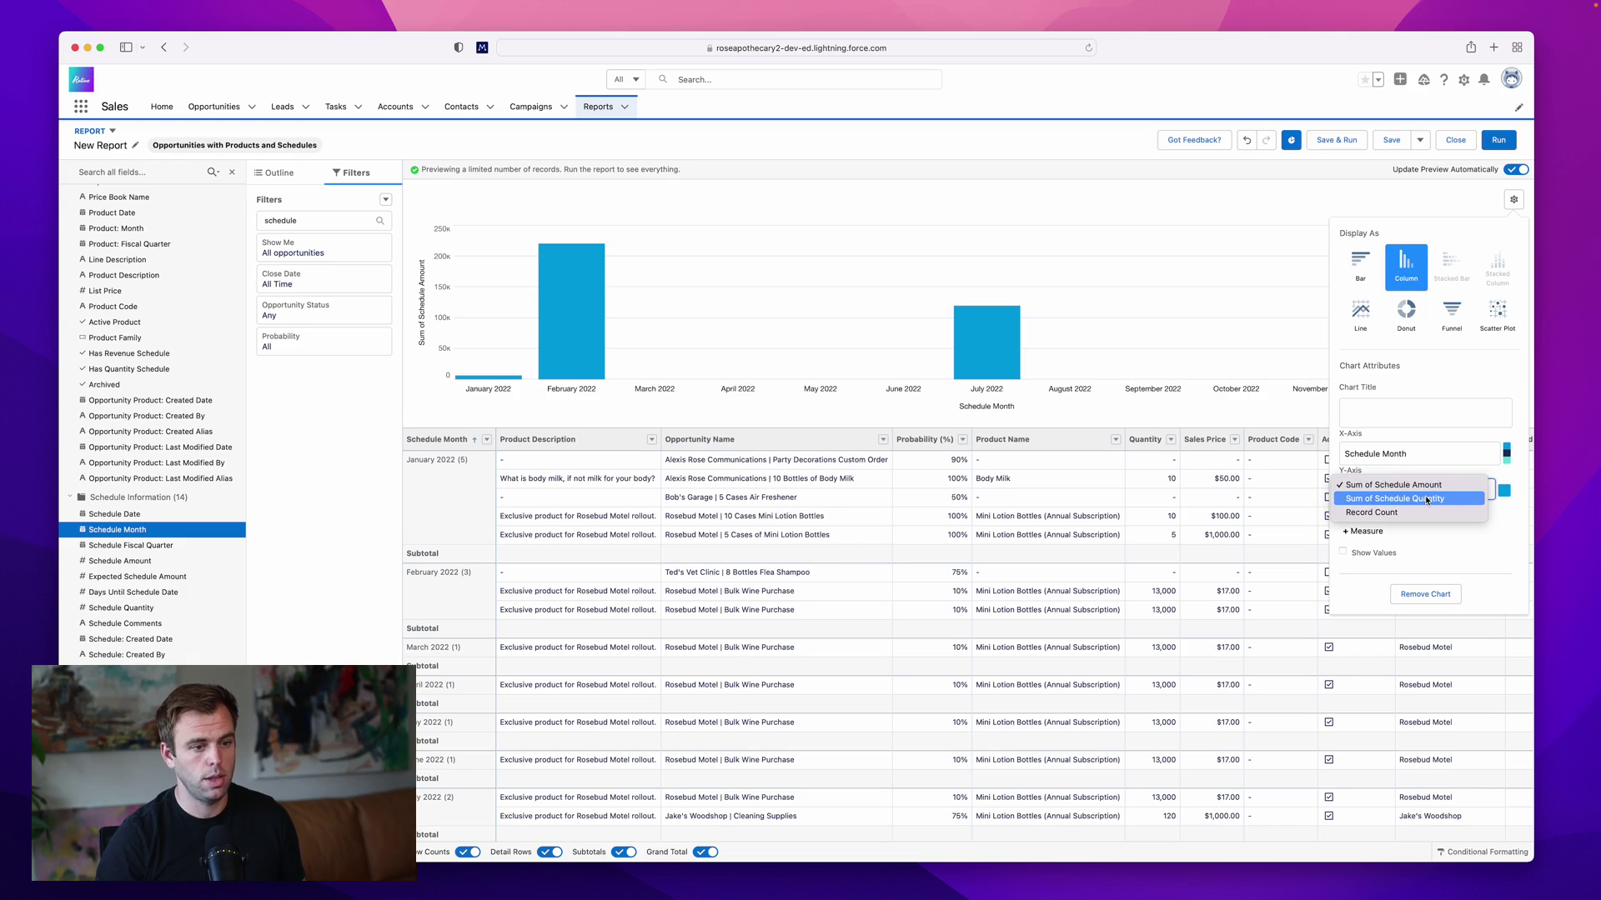
click(1427, 498)
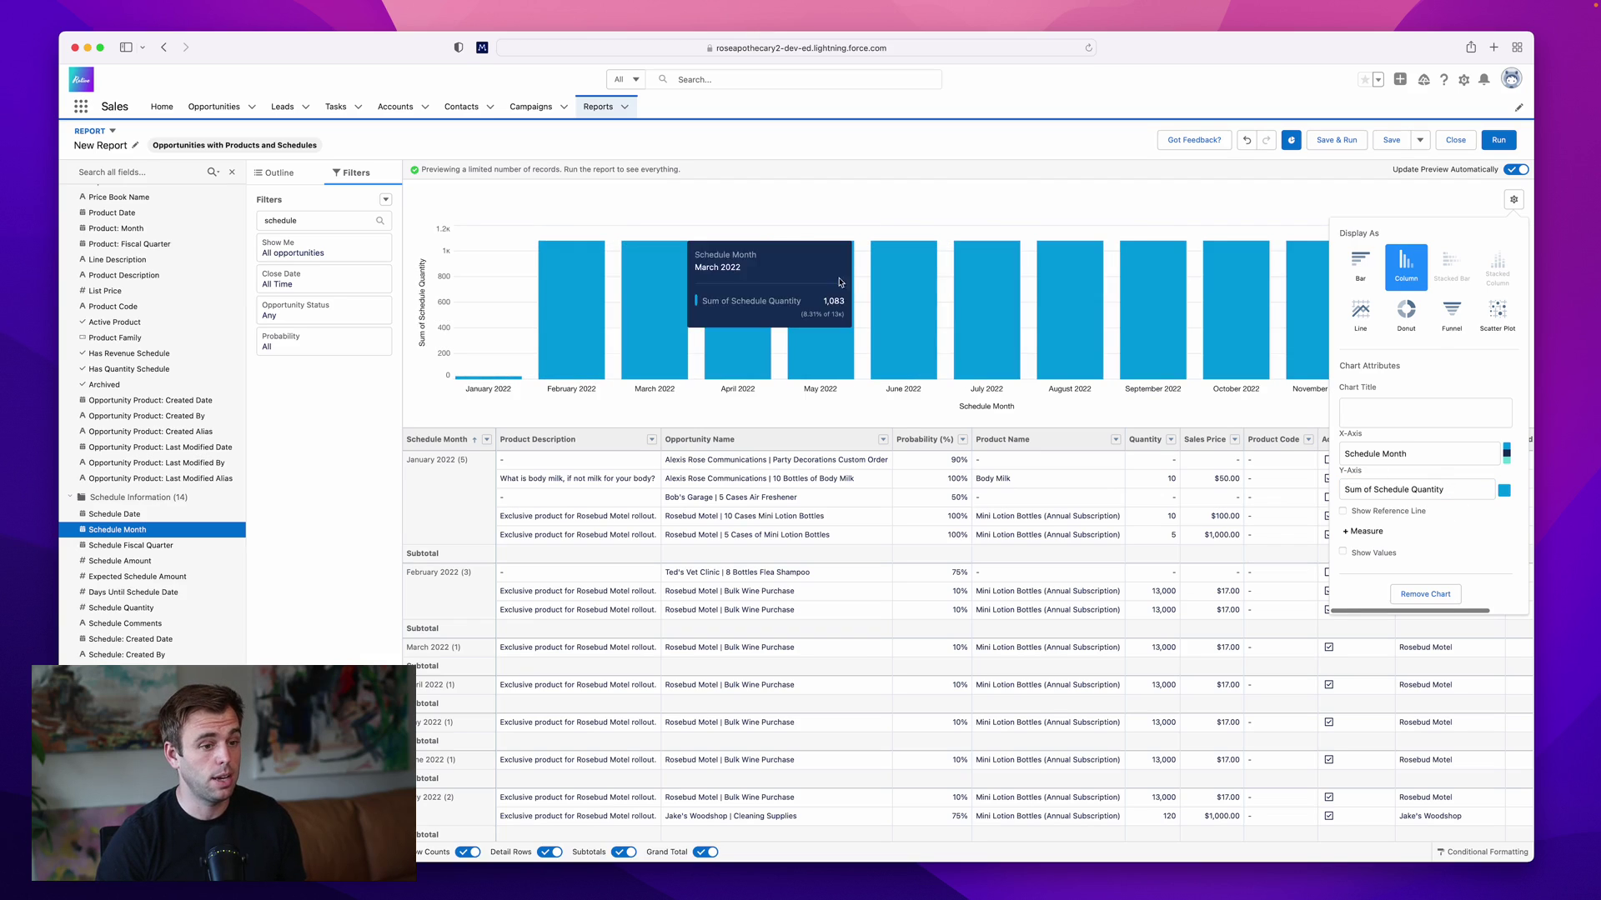
click(1425, 492)
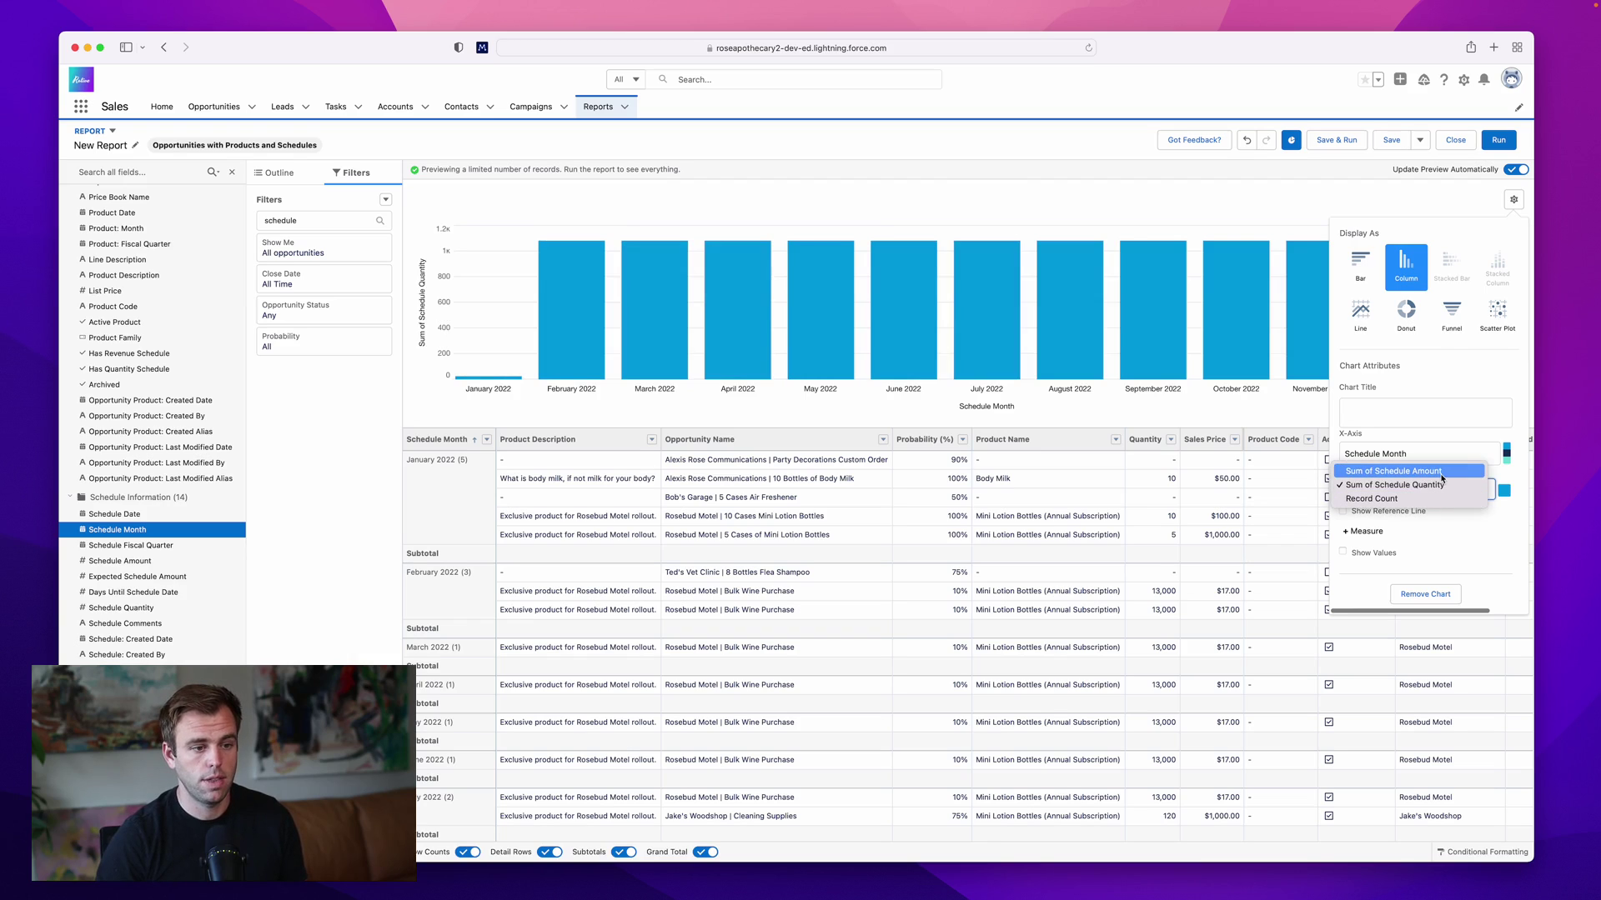
click(1442, 485)
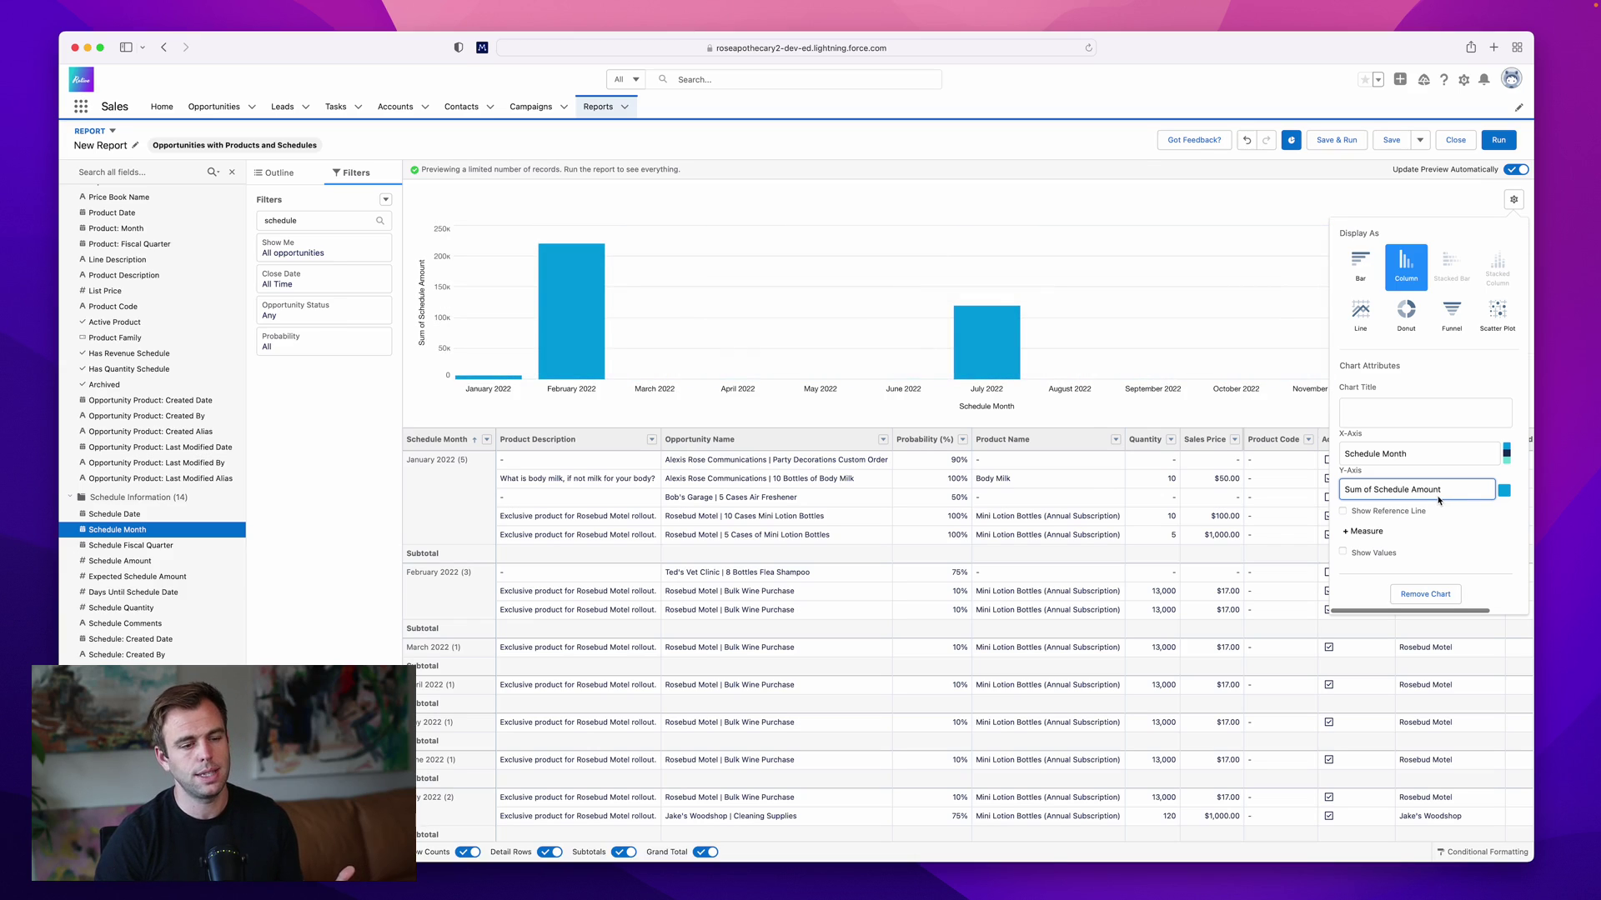
click(1441, 499)
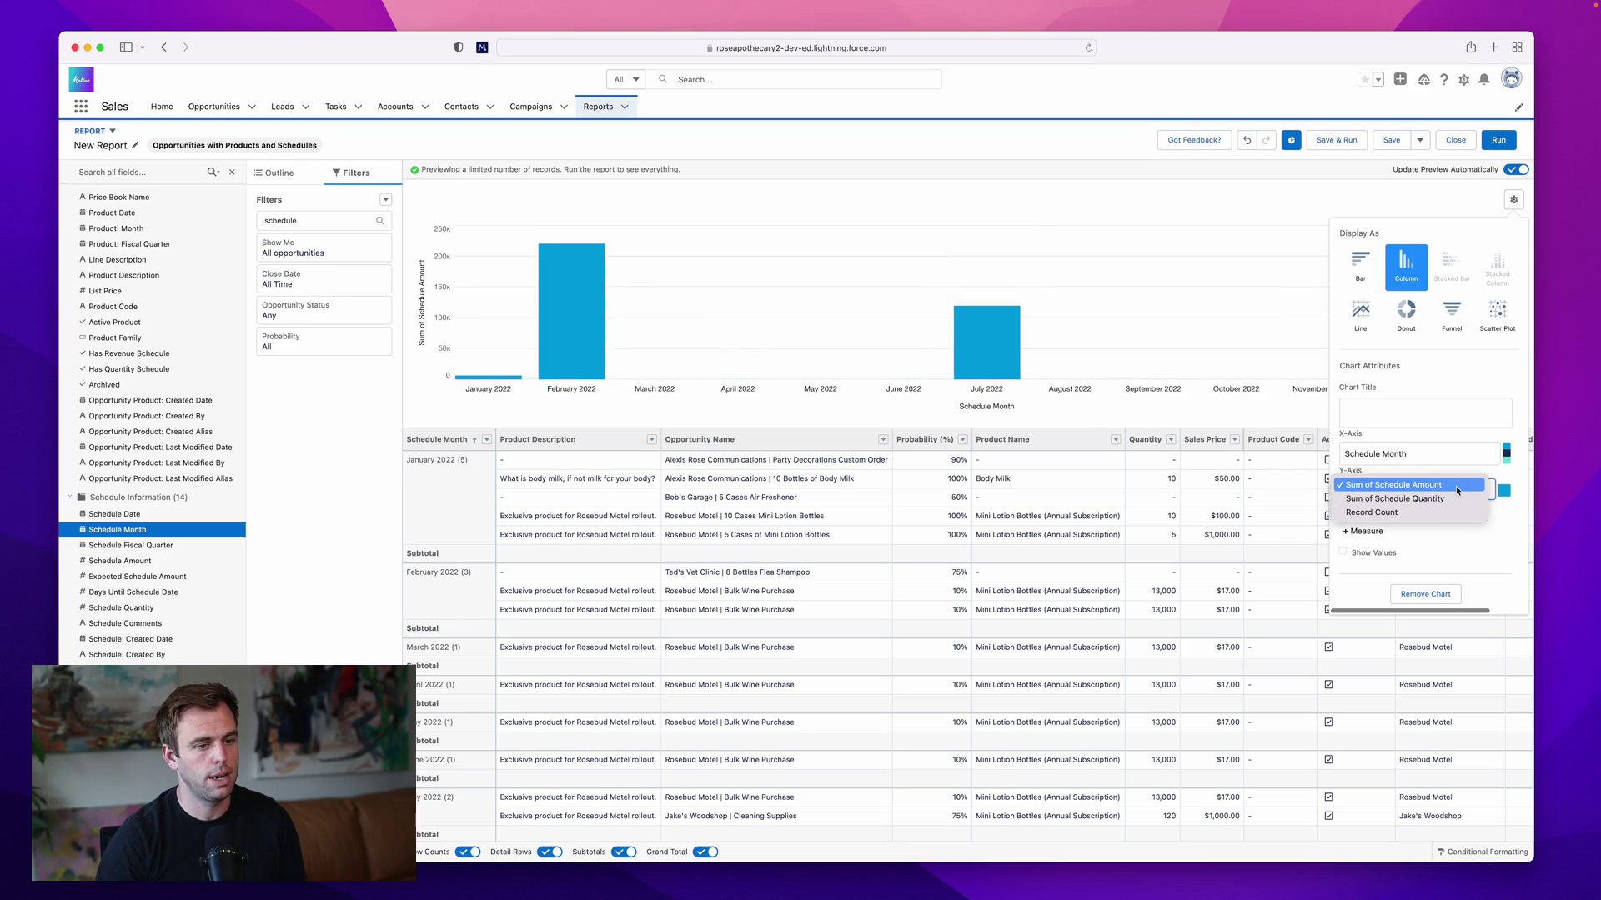
click(1443, 497)
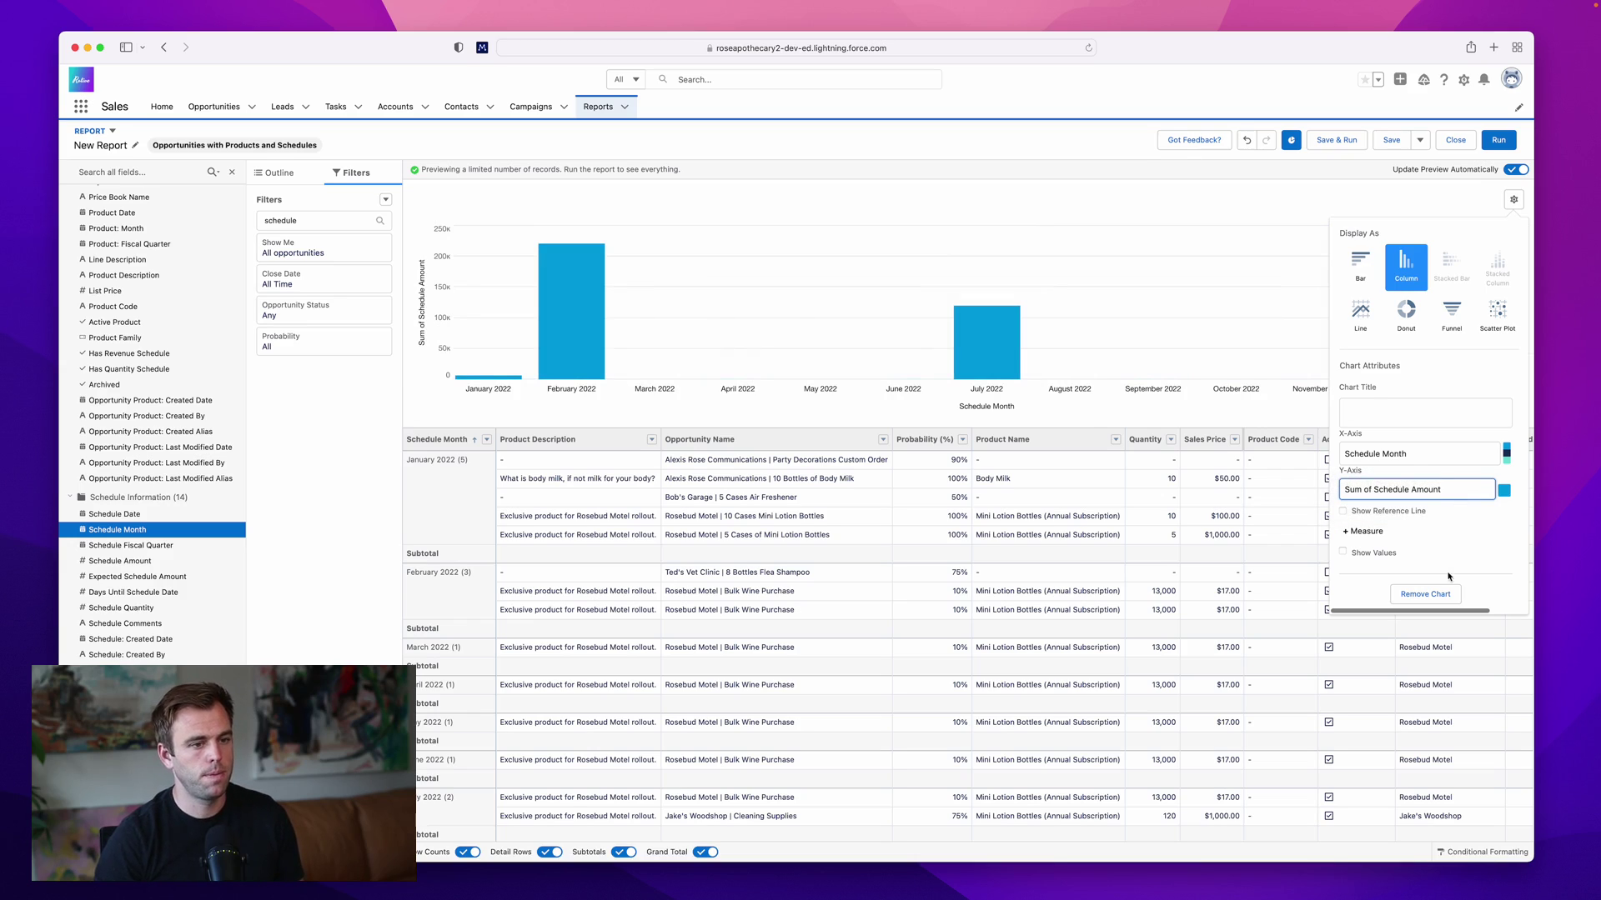
click(1496, 140)
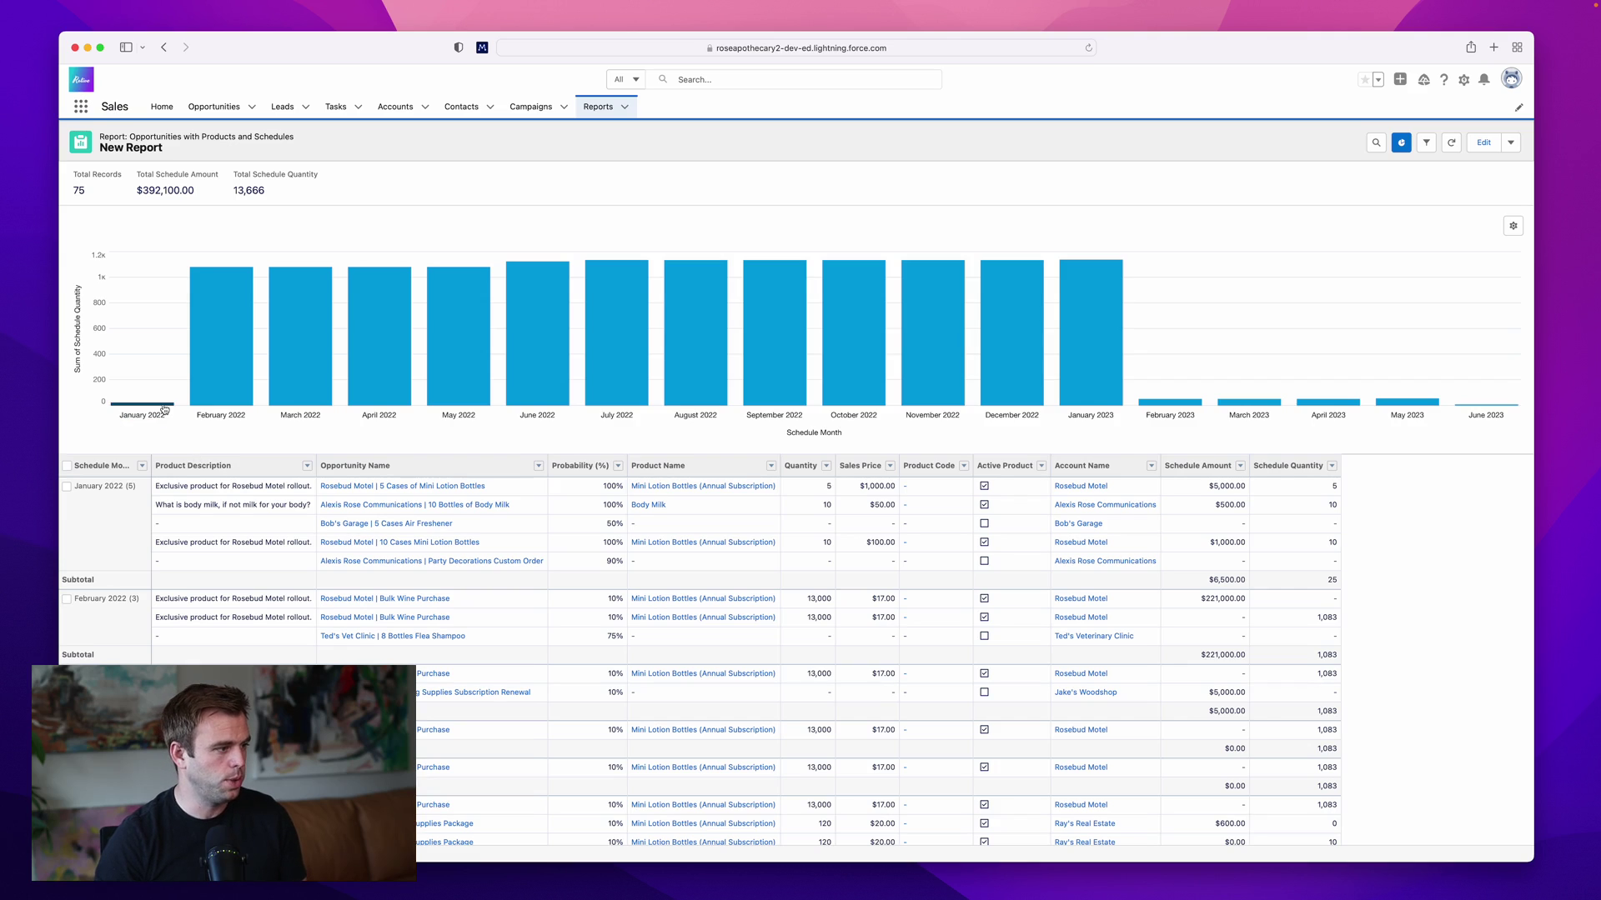
Read each Schedule Month's schedule quantity from the run report's column chart.
mouse_move(164, 408)
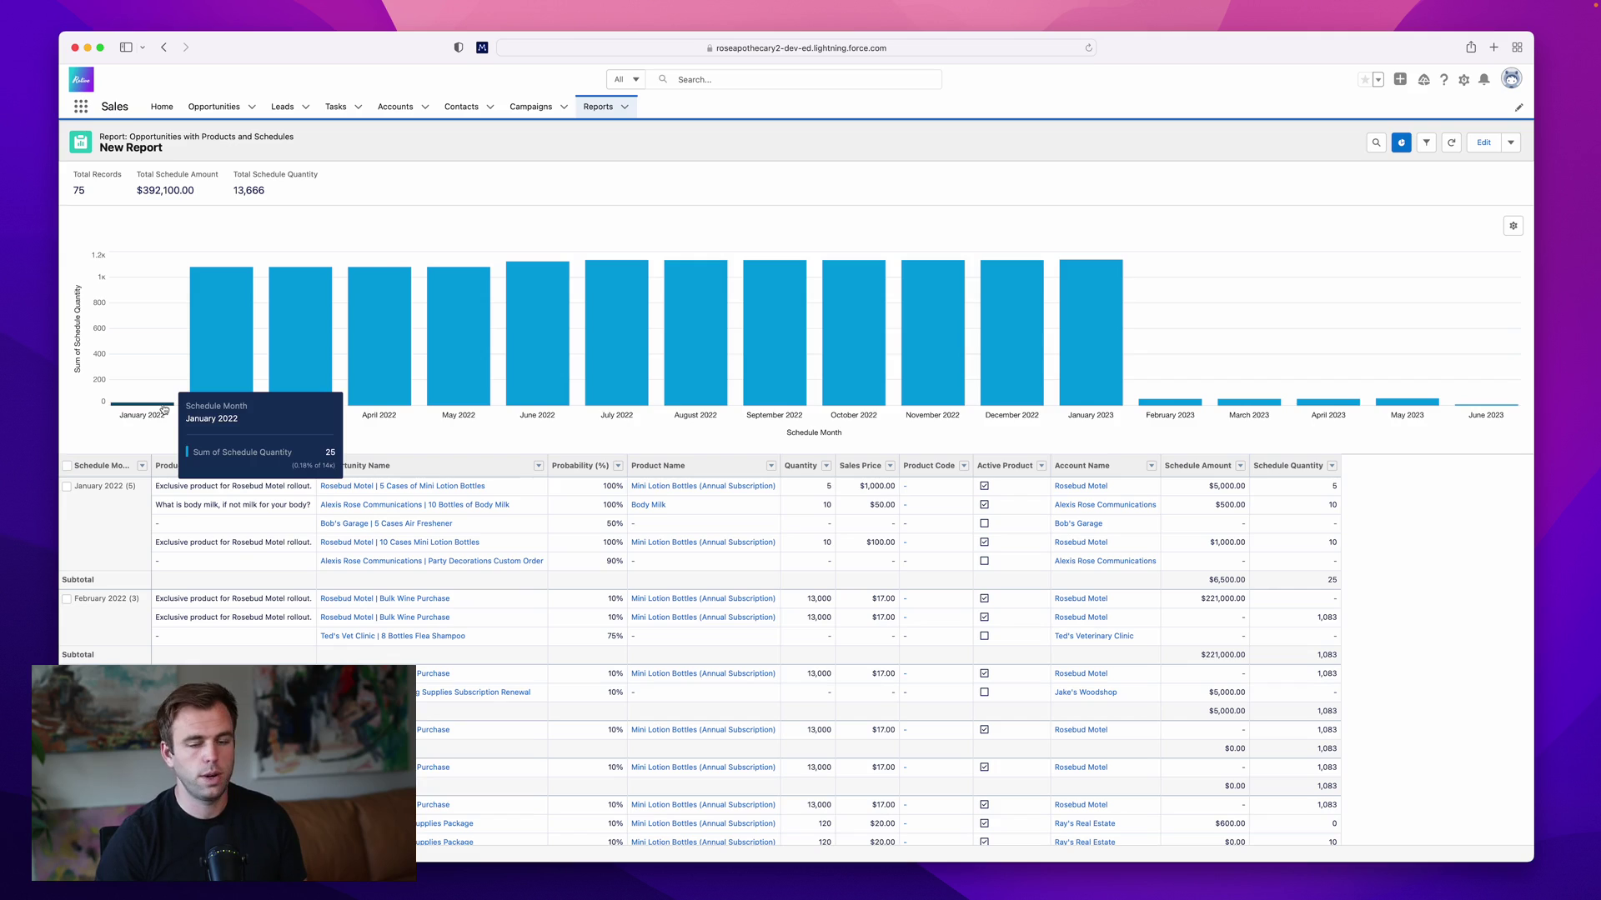
mouse_move(239, 371)
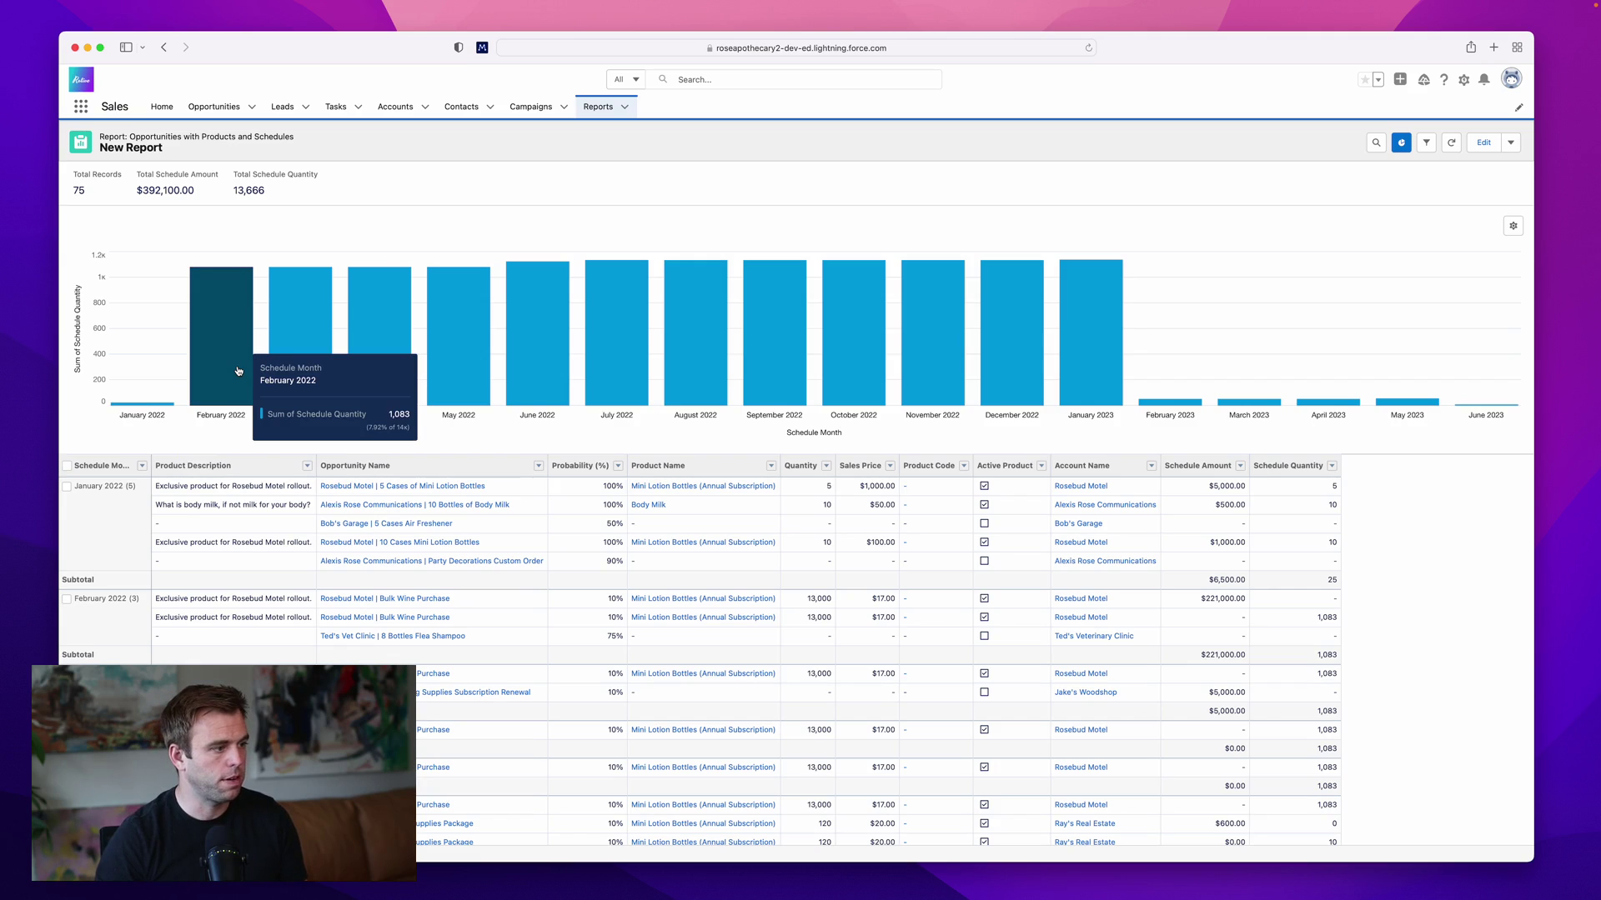
mouse_move(298, 370)
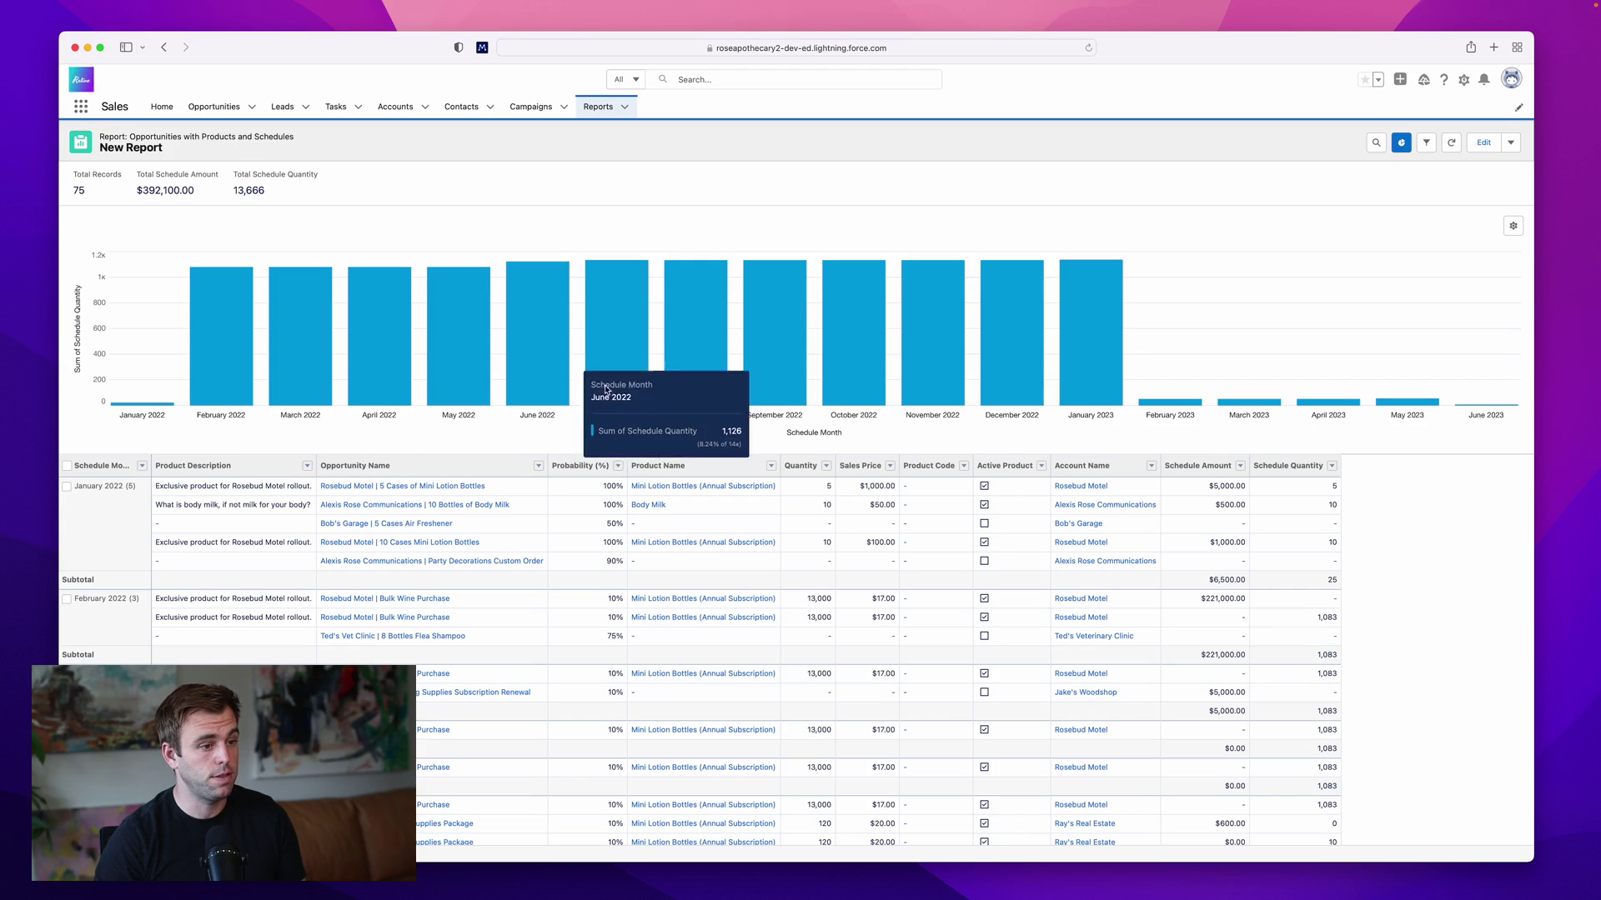
mouse_move(802, 406)
mouse_move(1093, 402)
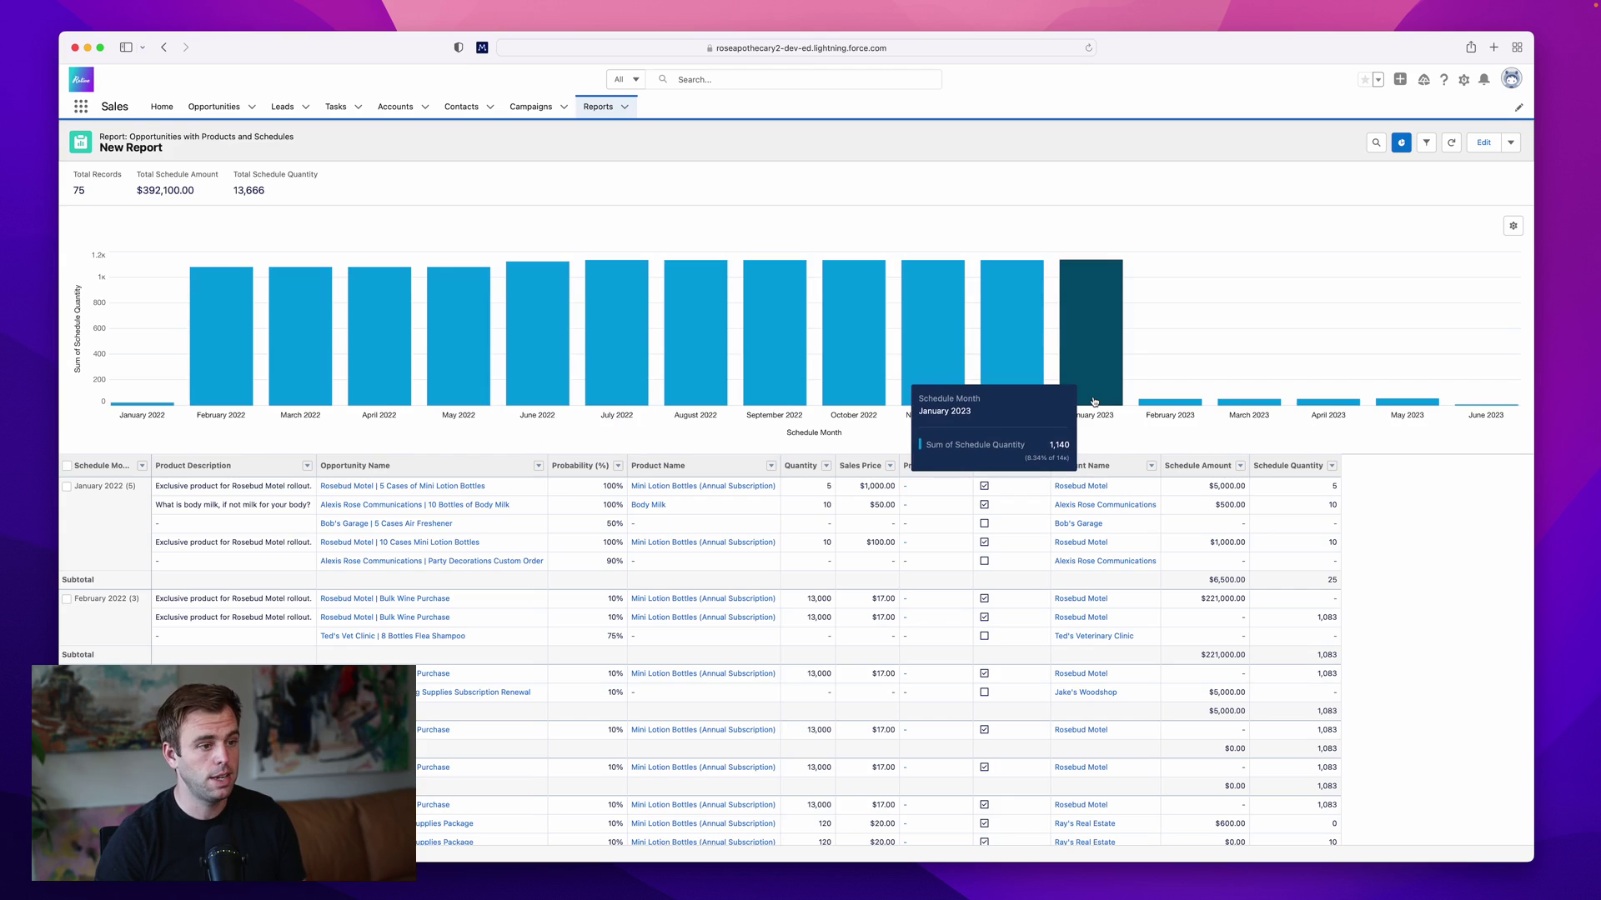
mouse_move(1173, 408)
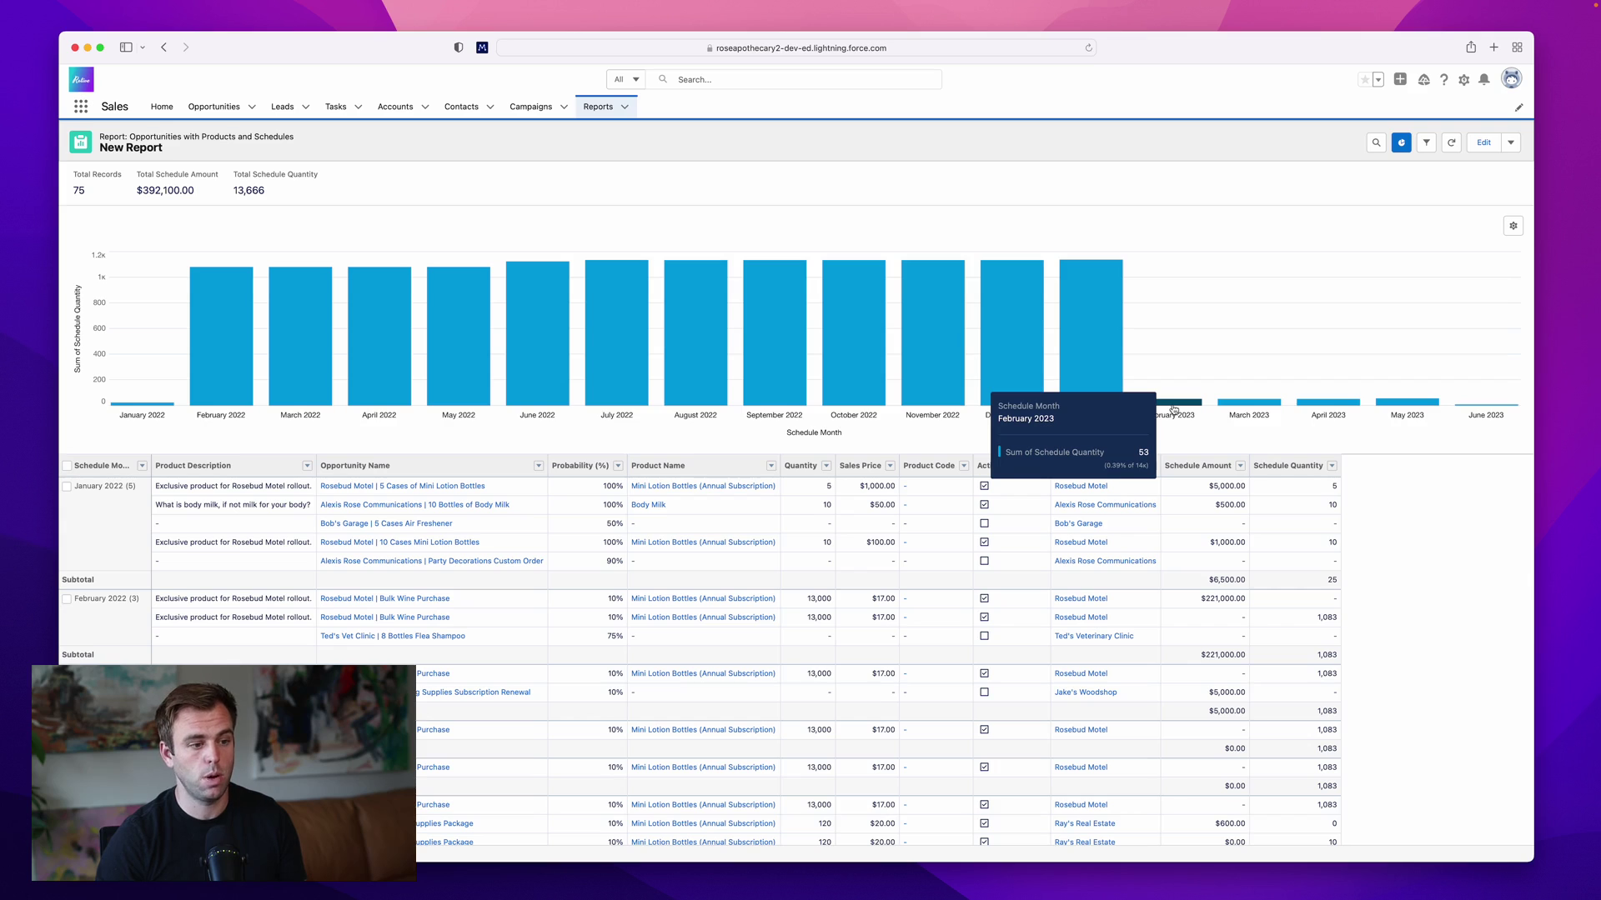
mouse_move(1262, 406)
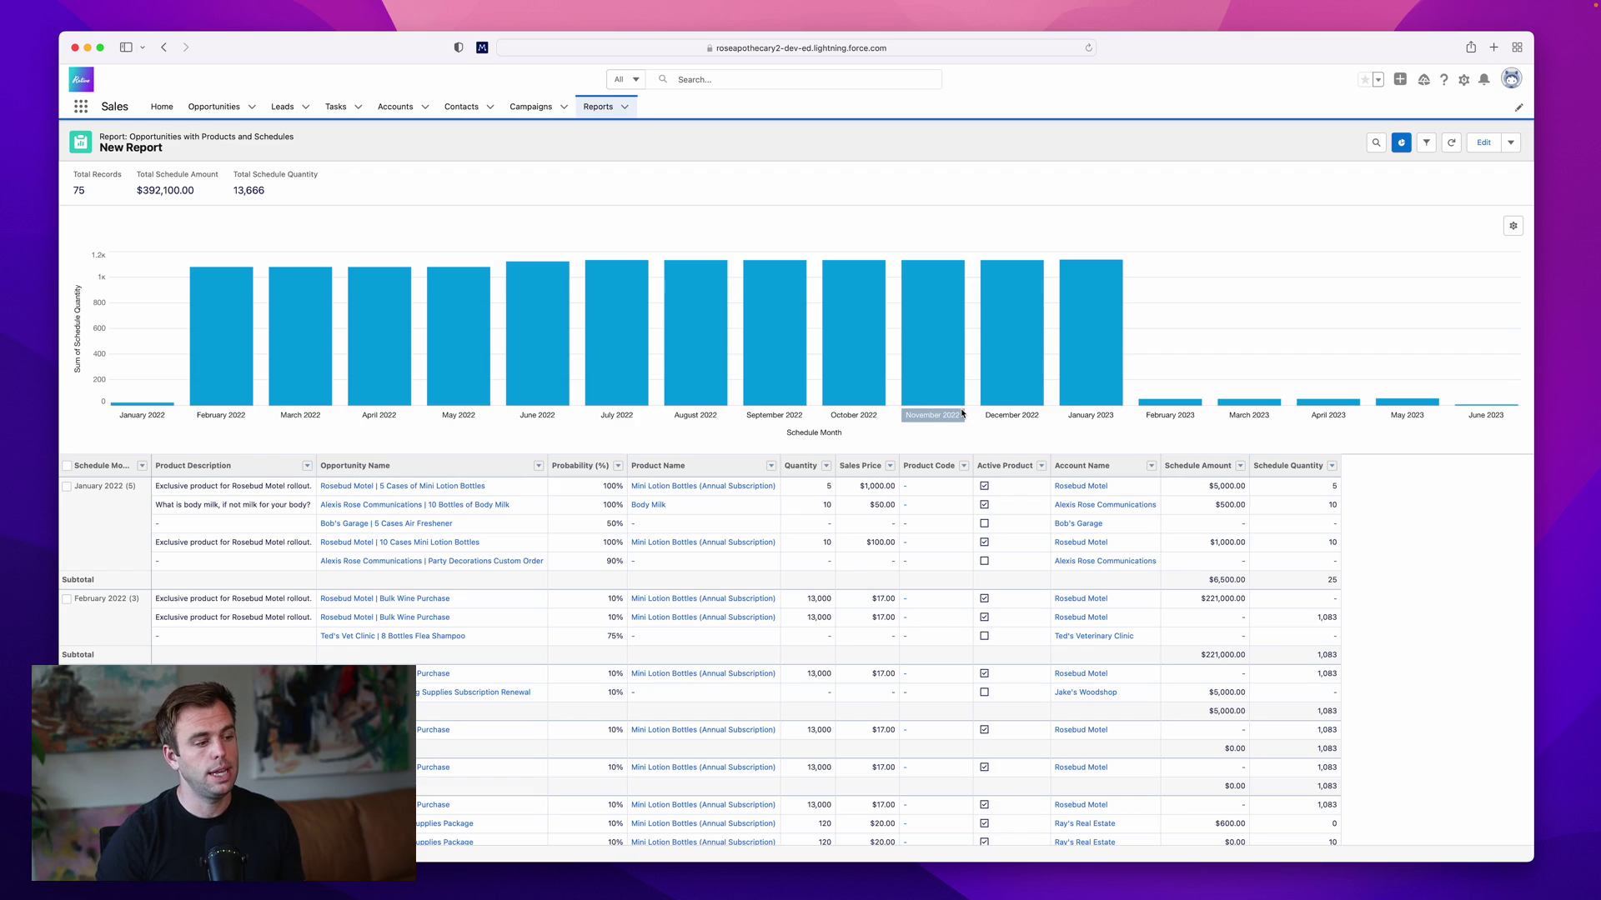
Sort the report rows by Product Name in ascending order.
click(634, 467)
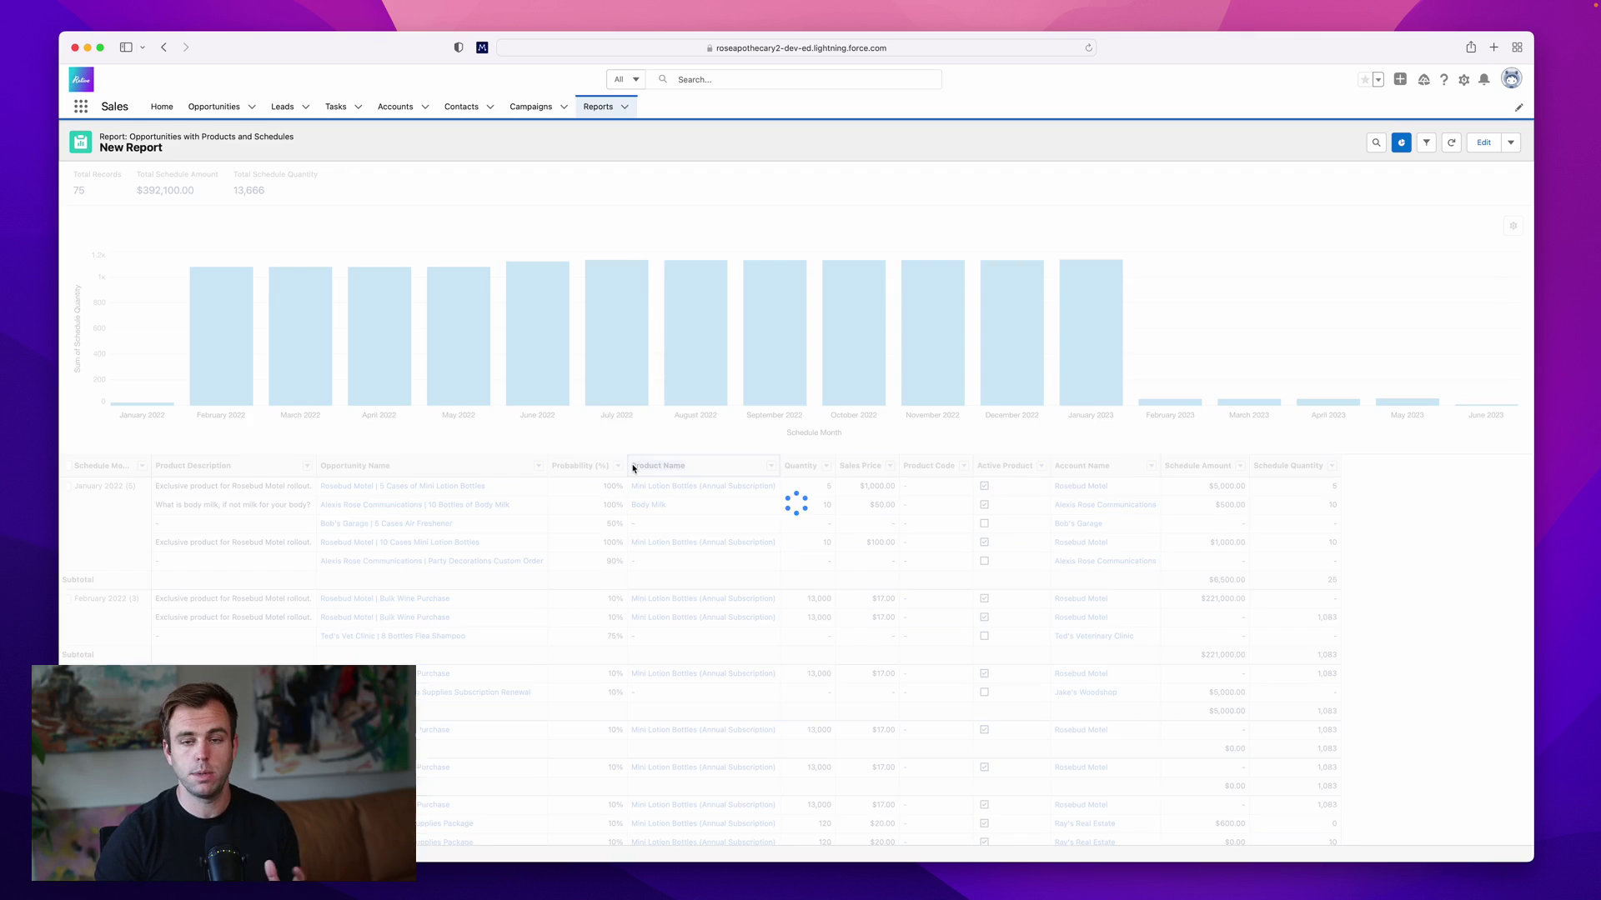